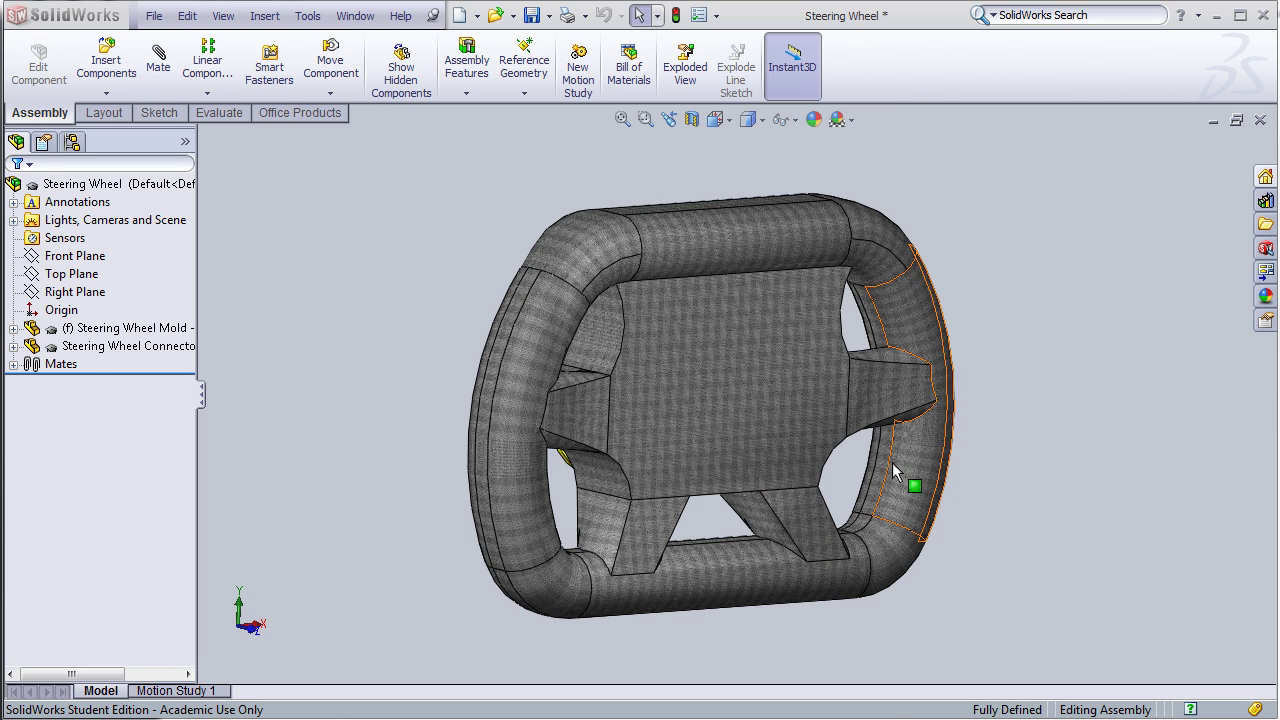
- Show the steering wheel in Isometric, then Left view, and roll it upright with Alt+arrow keys
click(727, 123)
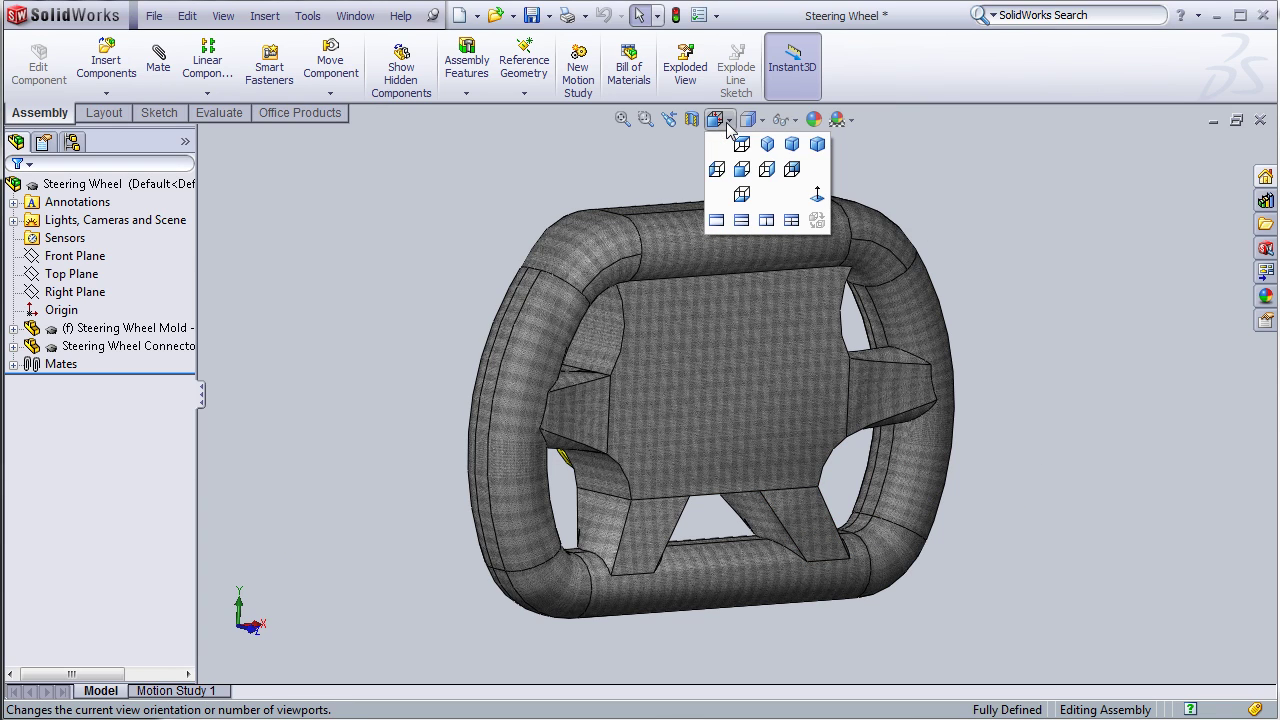
click(765, 146)
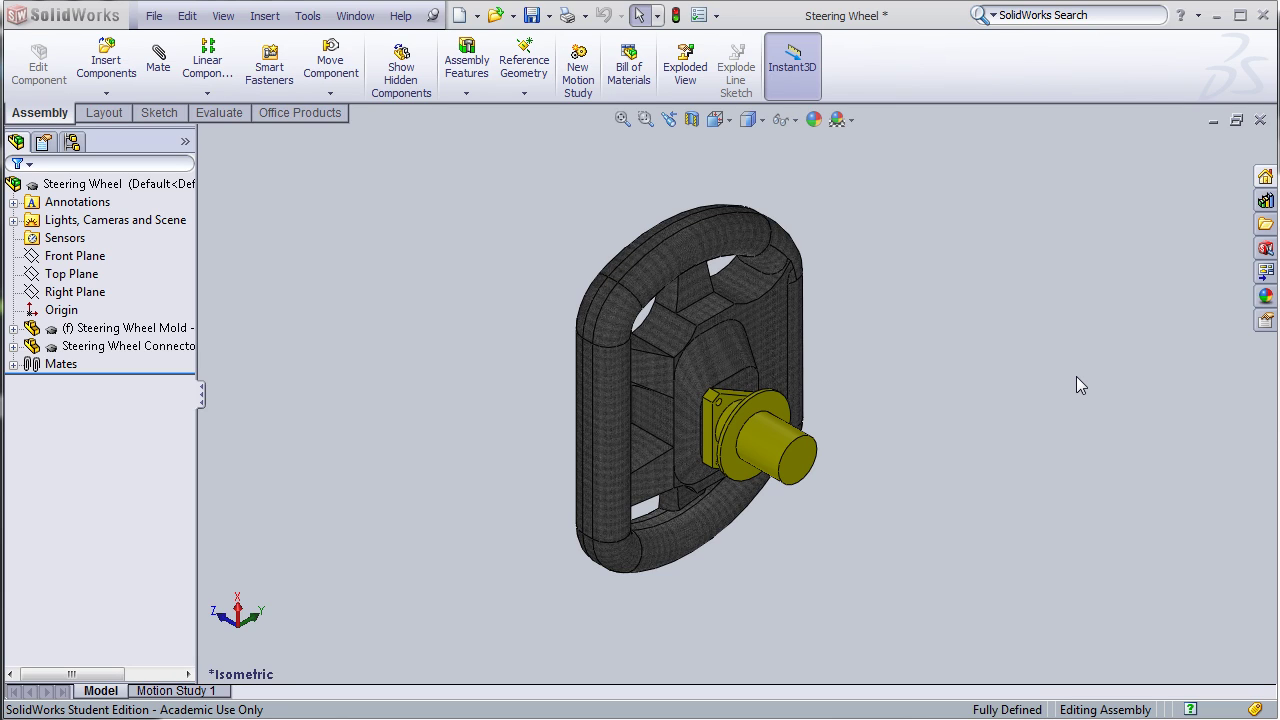
click(733, 120)
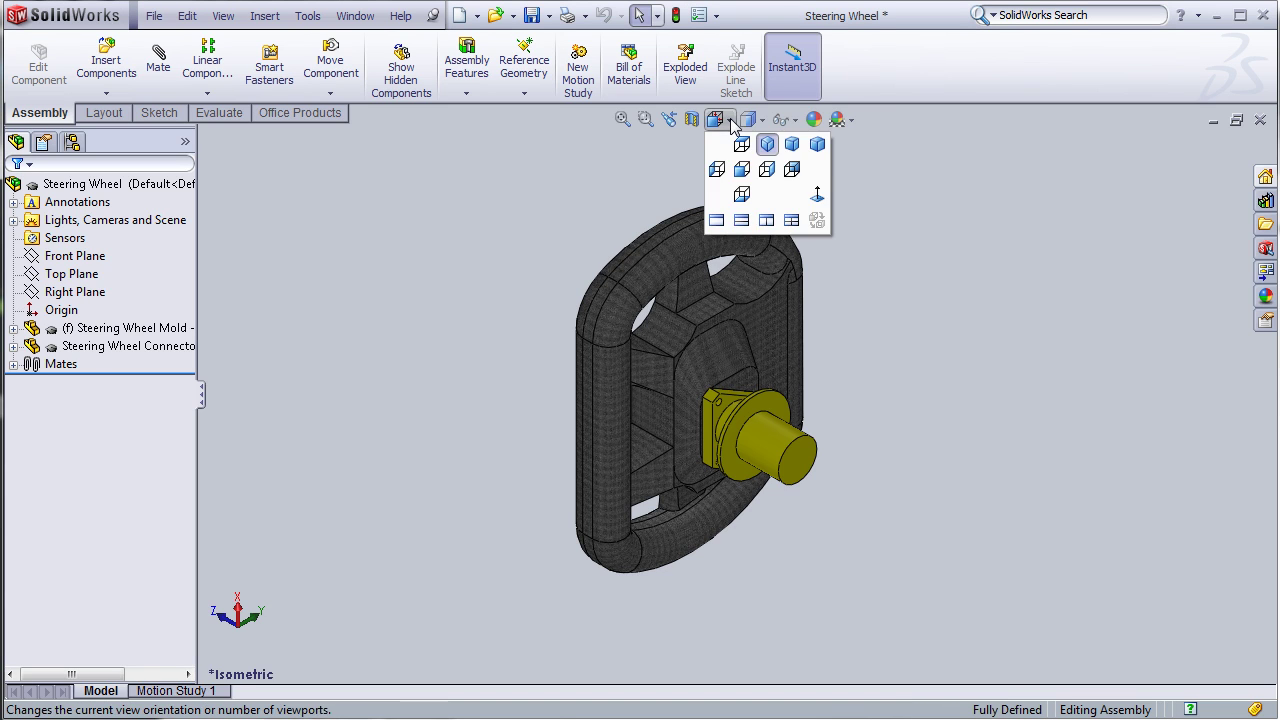
click(717, 172)
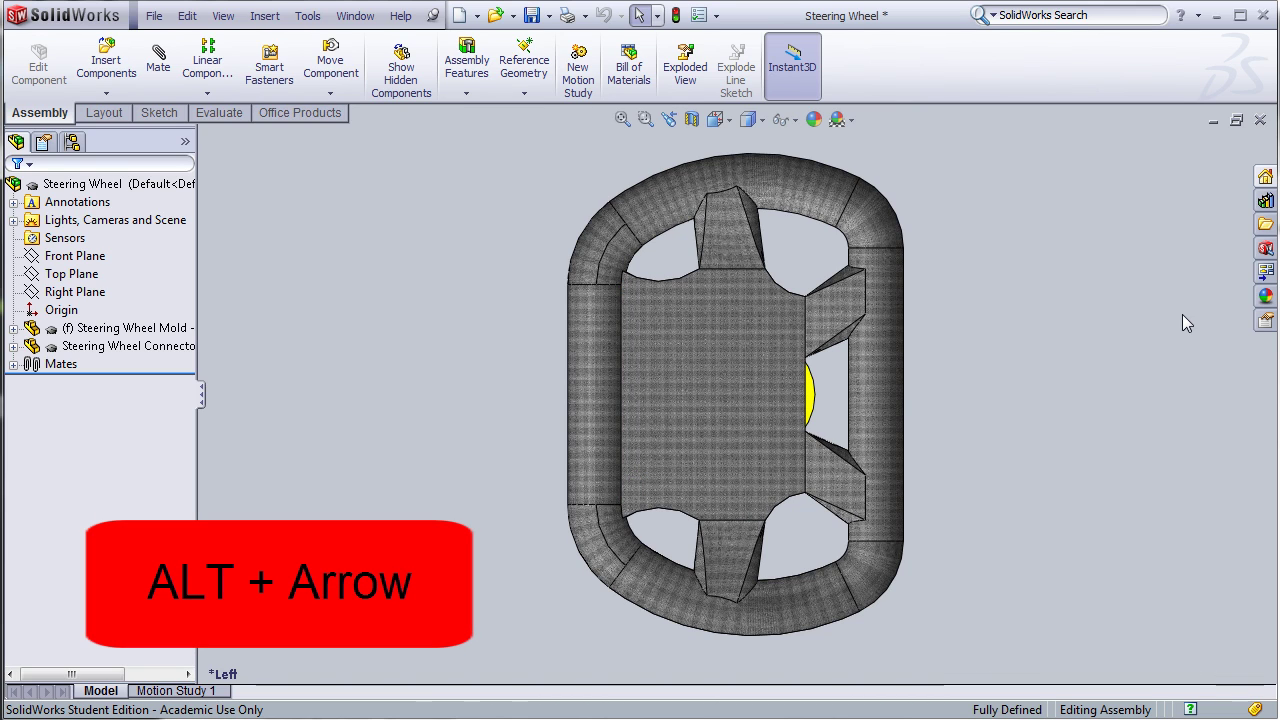
key(alt+Right)
key(alt+Left)
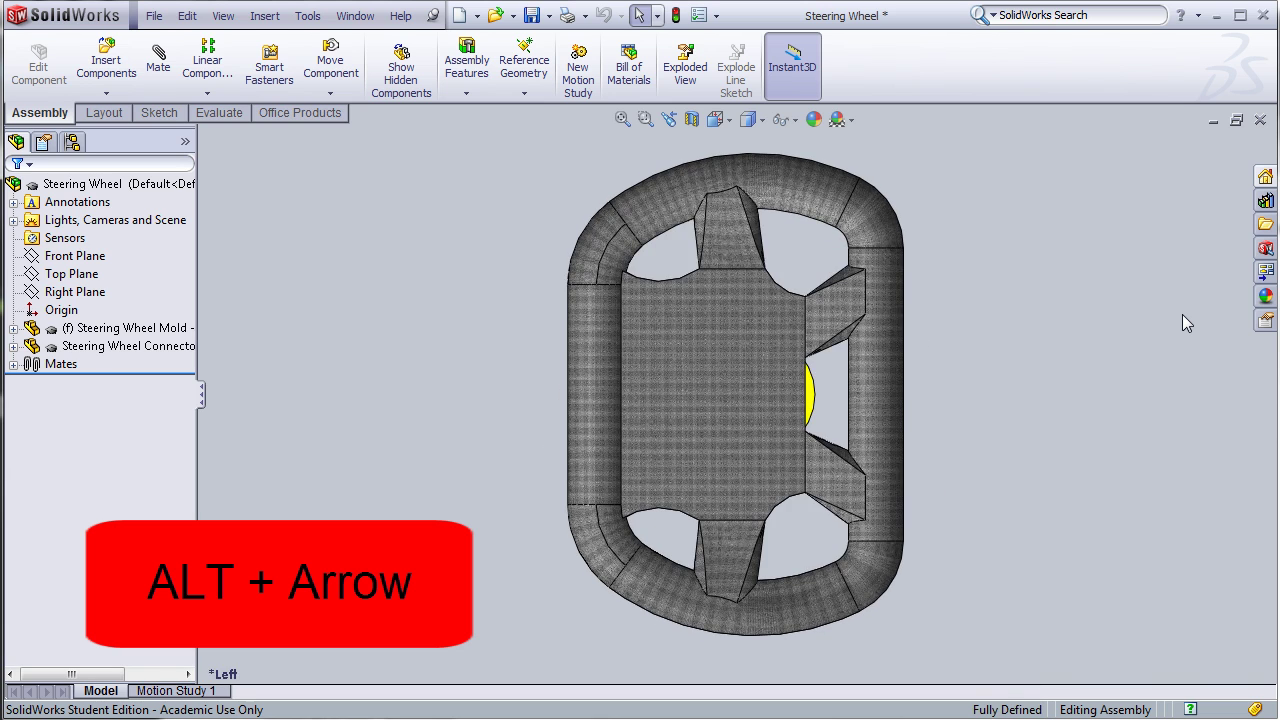
key(alt+Right)
key(alt+Right)
key(alt+Right)
key(alt+Right)
key(alt+Right)
key(alt+Right)
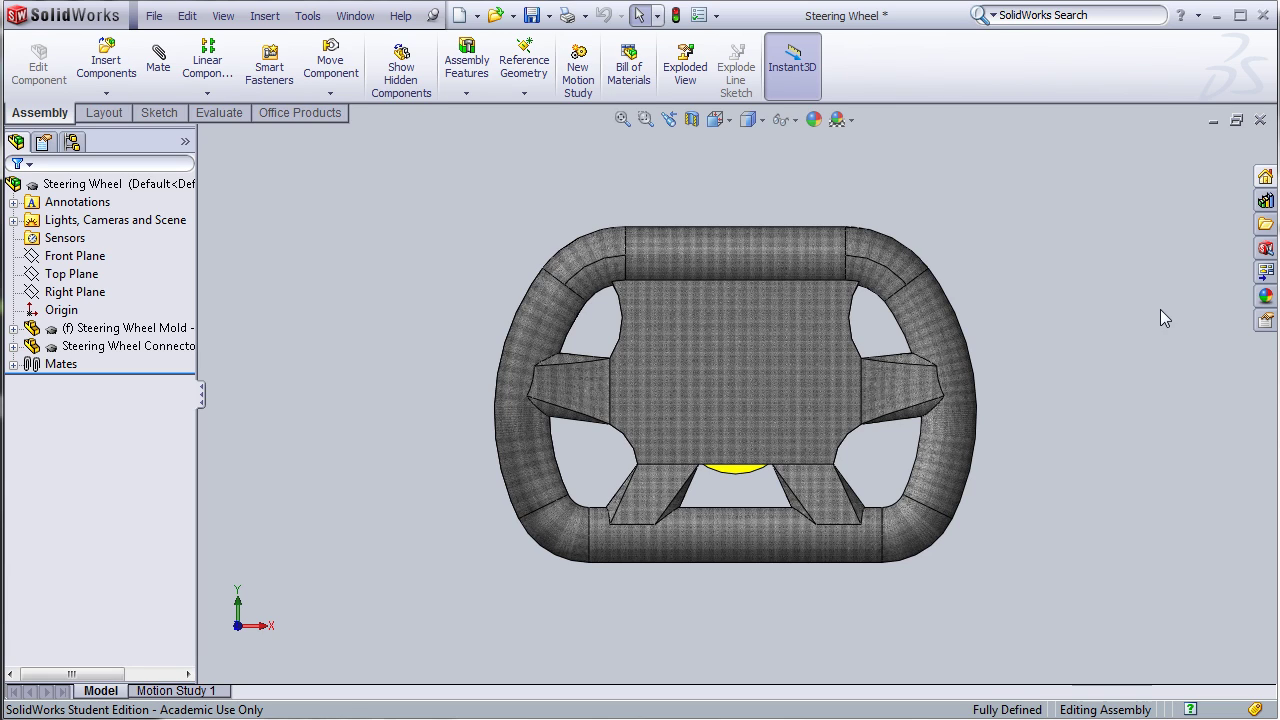
- Redefine the *Front standard view as the wheel's current upright, face-on orientation
key(space)
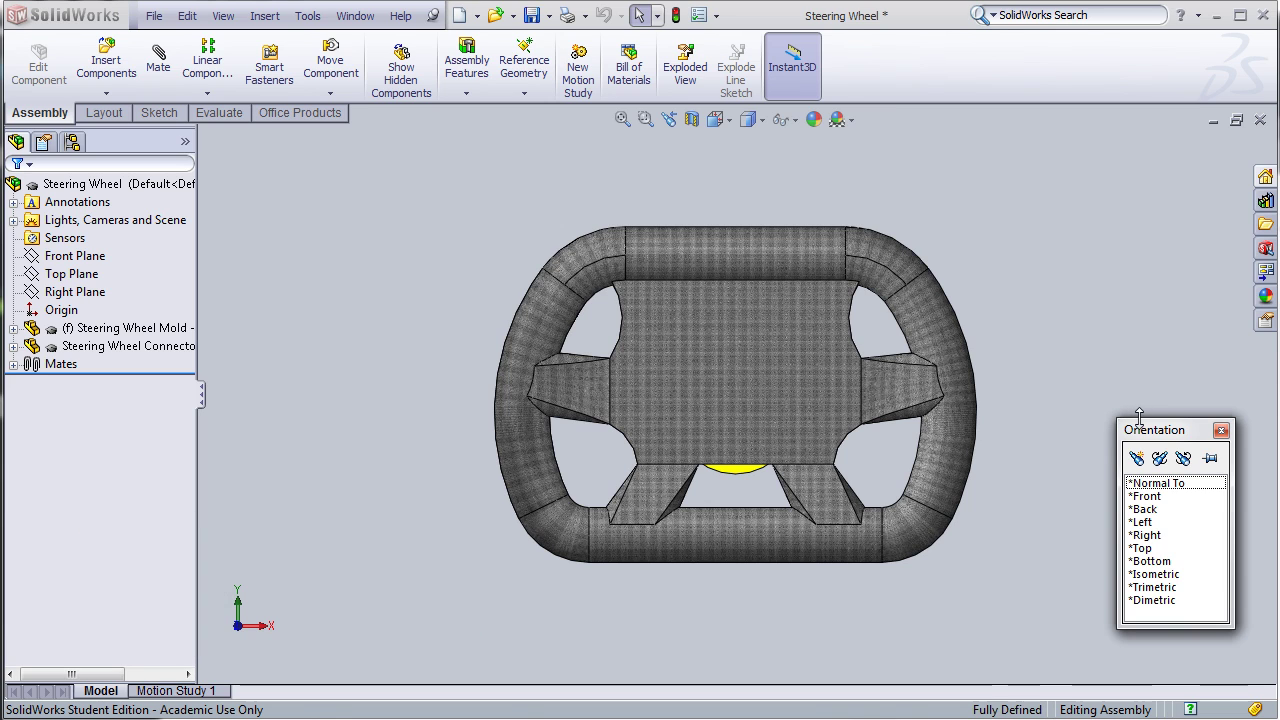
key(f)
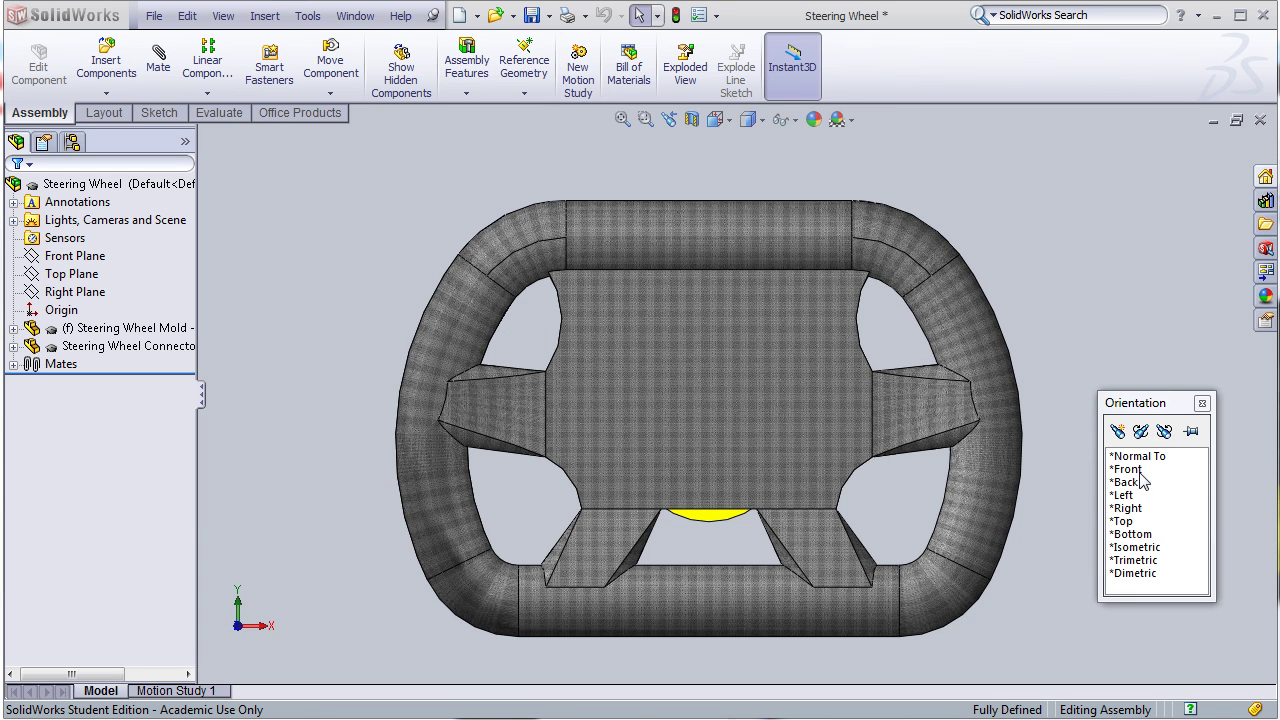
click(1124, 470)
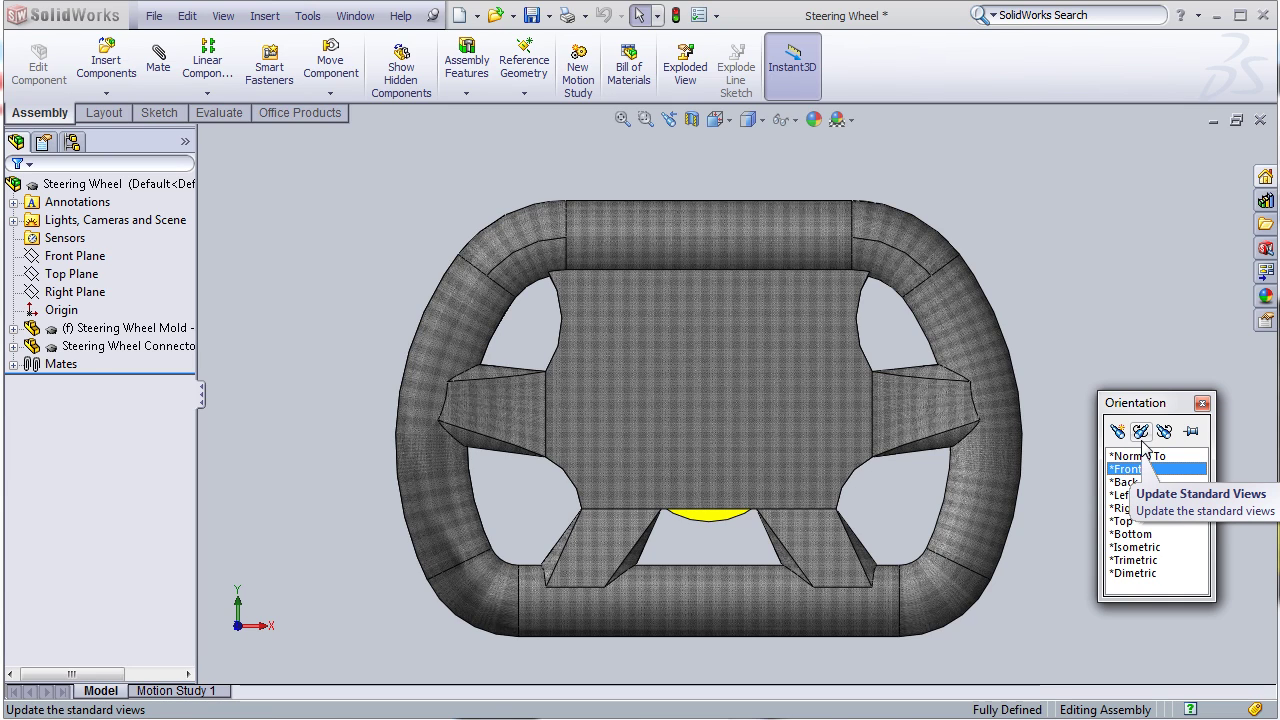
click(1142, 438)
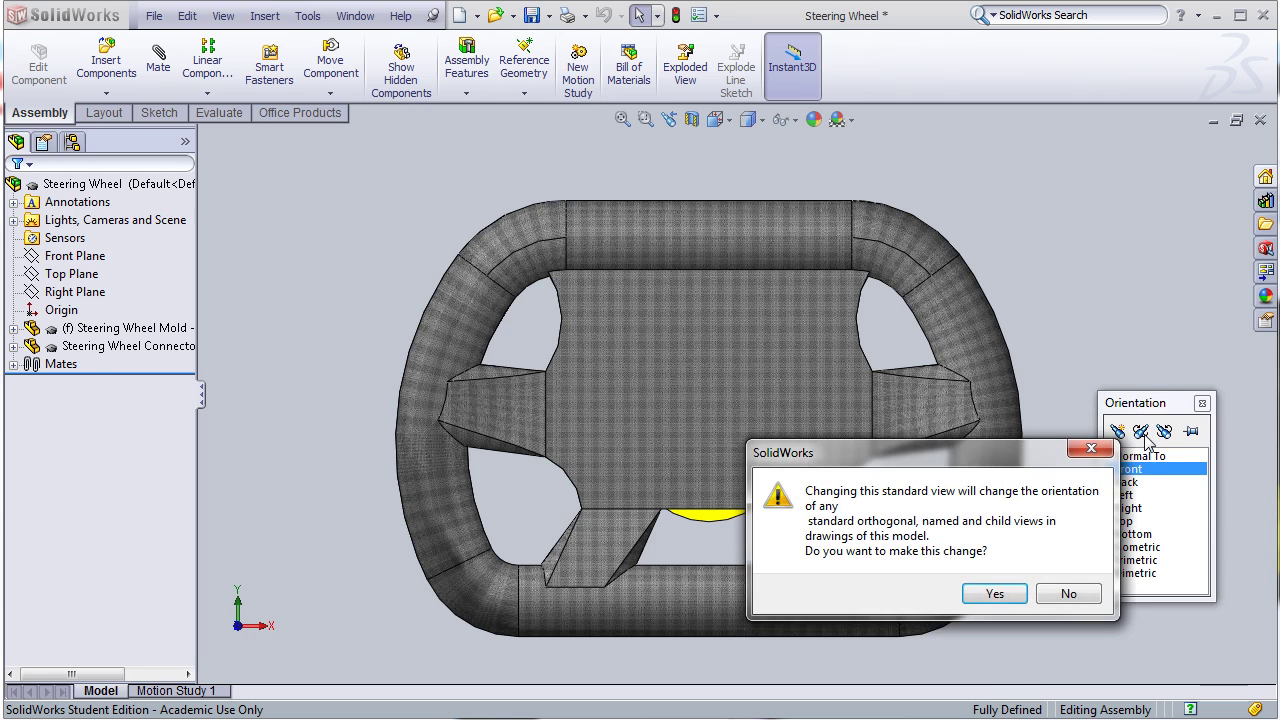
click(995, 595)
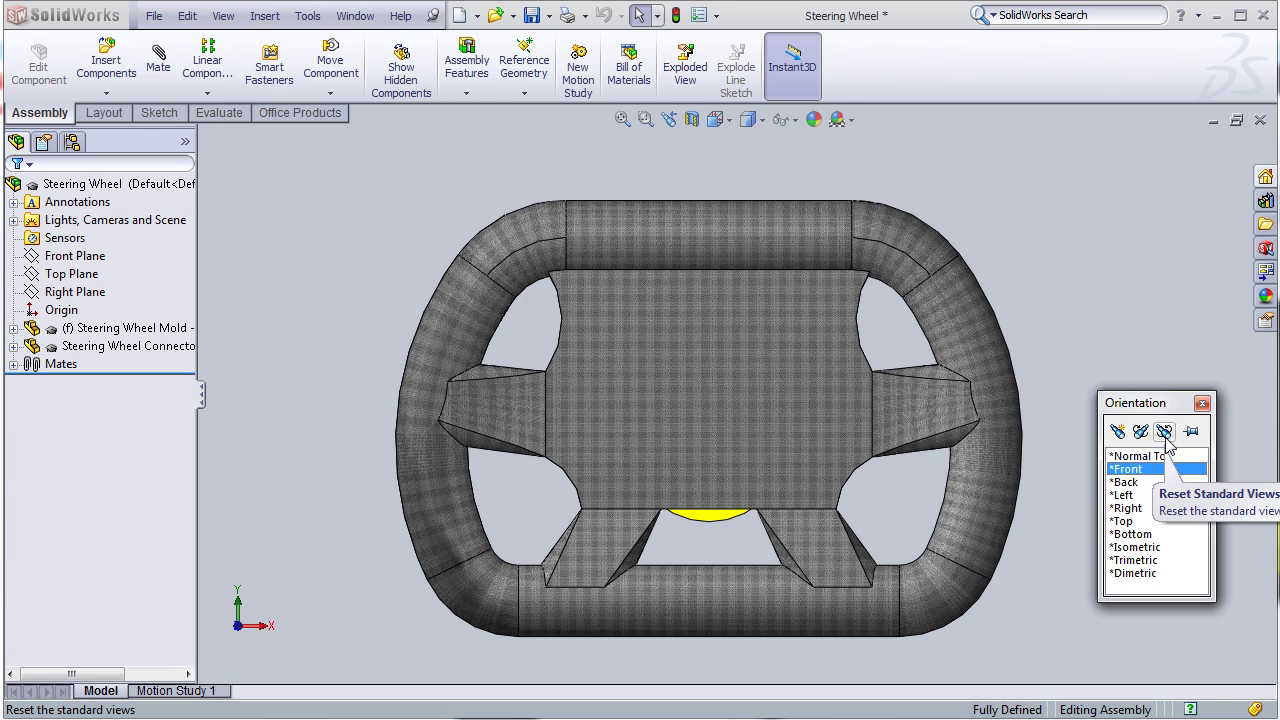
click(1125, 469)
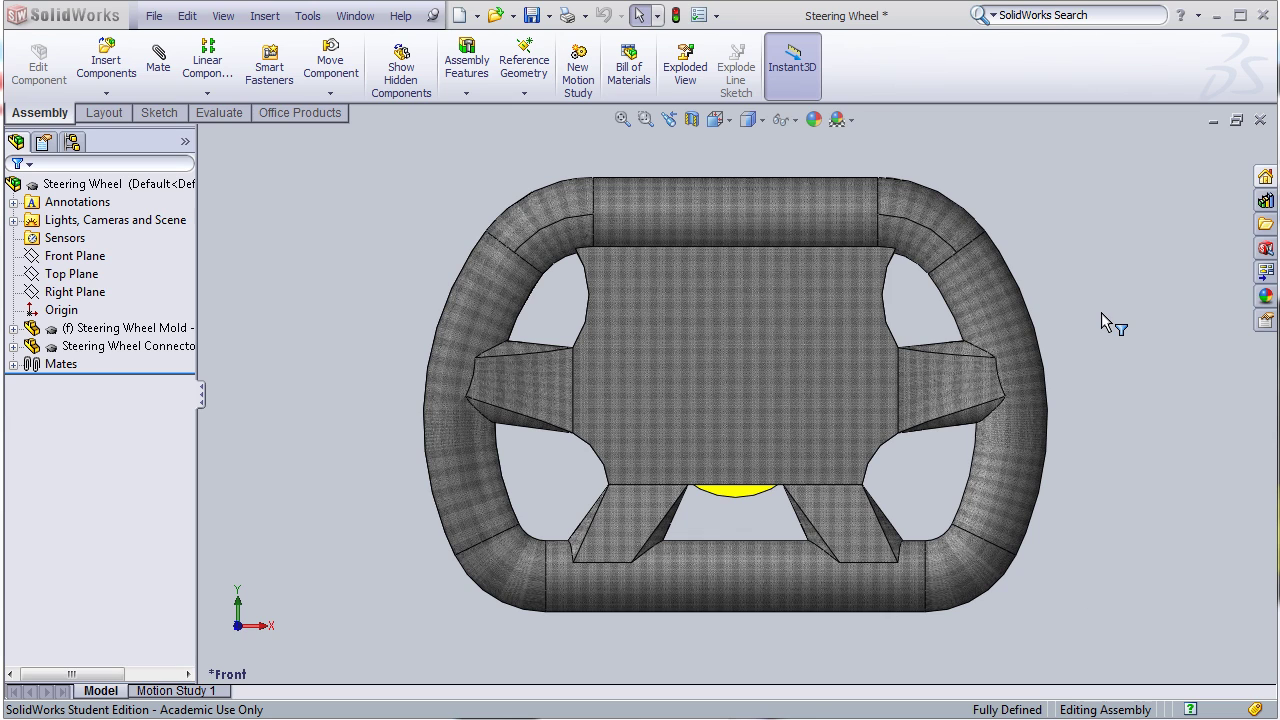
- Return the steering wheel assembly to the Isometric view
click(718, 119)
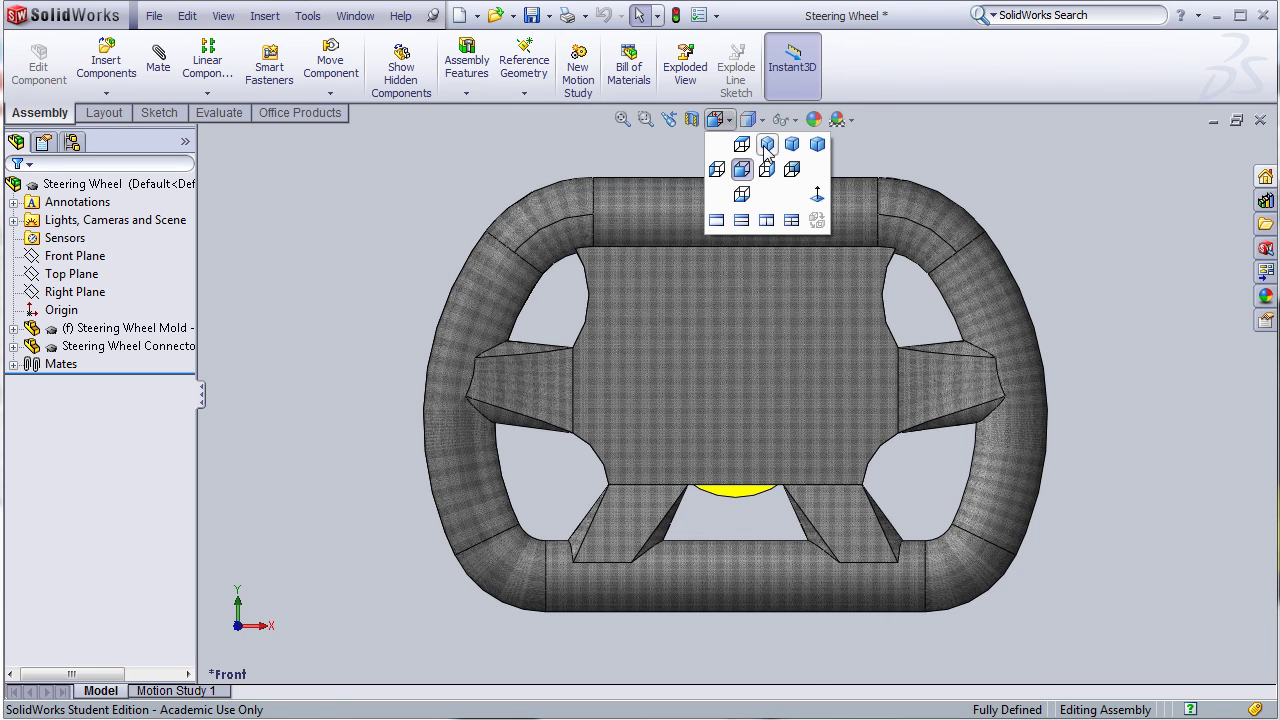
click(765, 145)
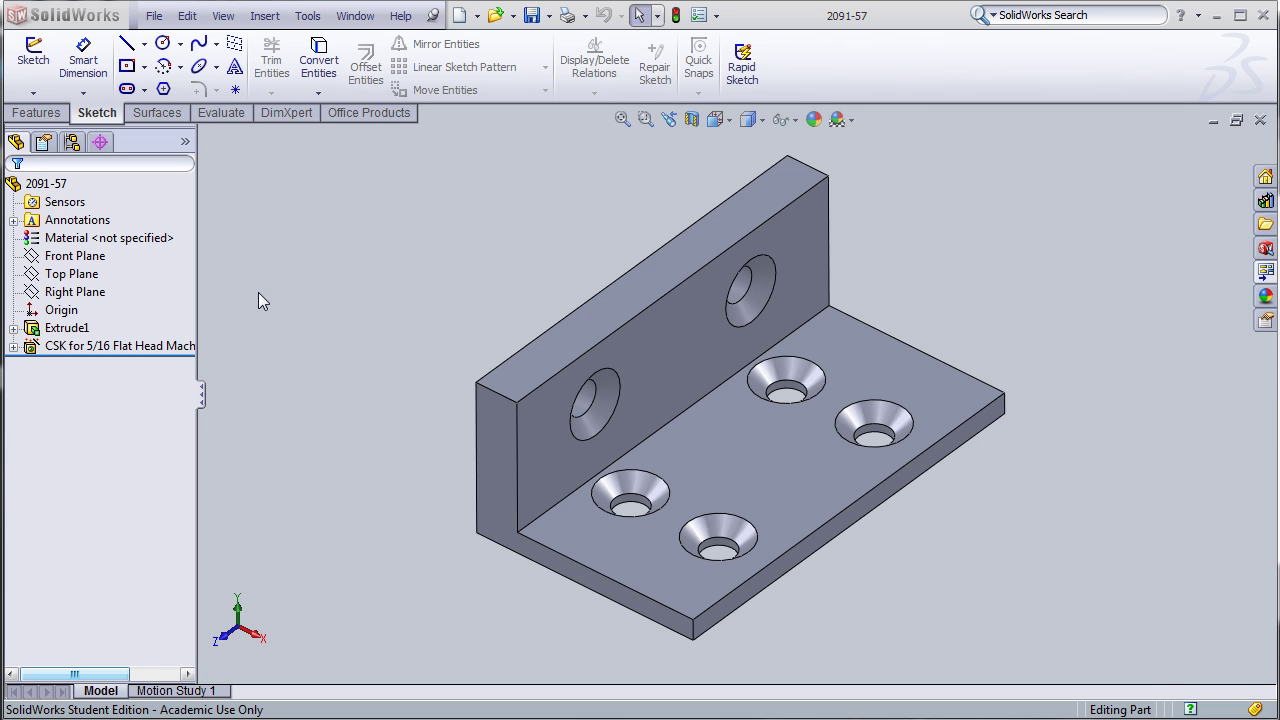
- Save part 2091-57 over its existing file with description 'Bracket', then switch to Explorer
click(154, 16)
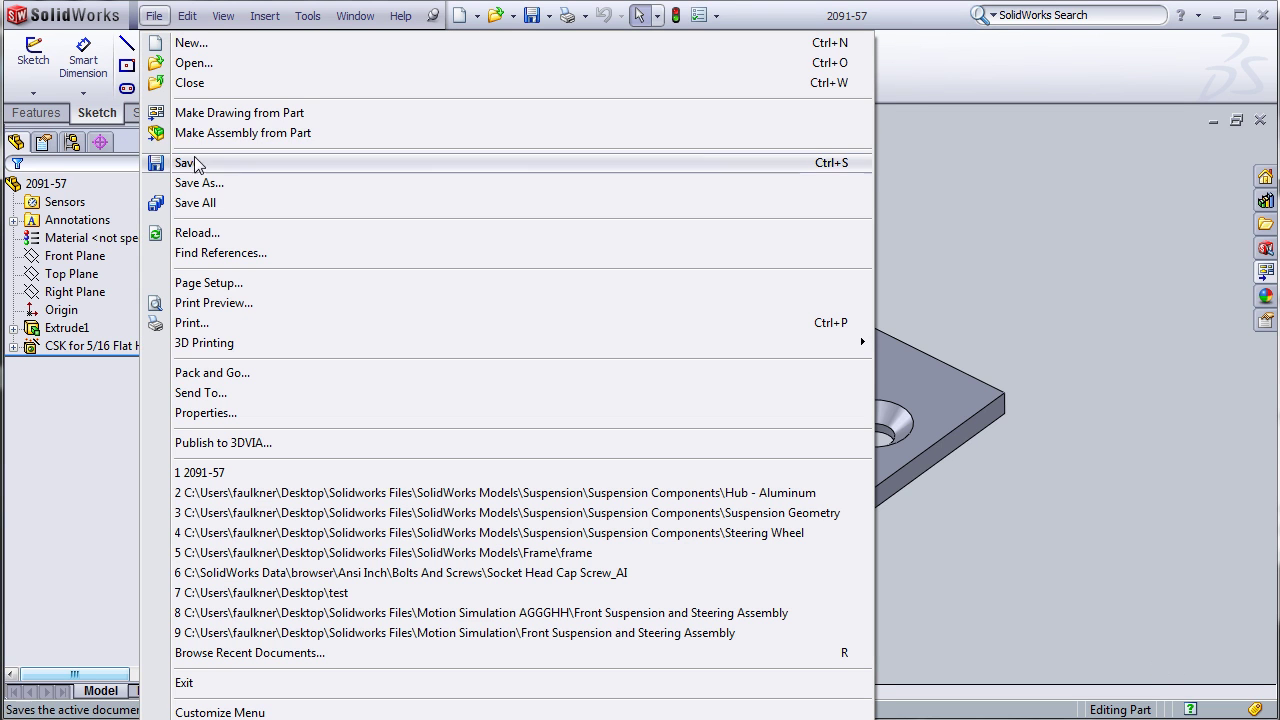
click(197, 183)
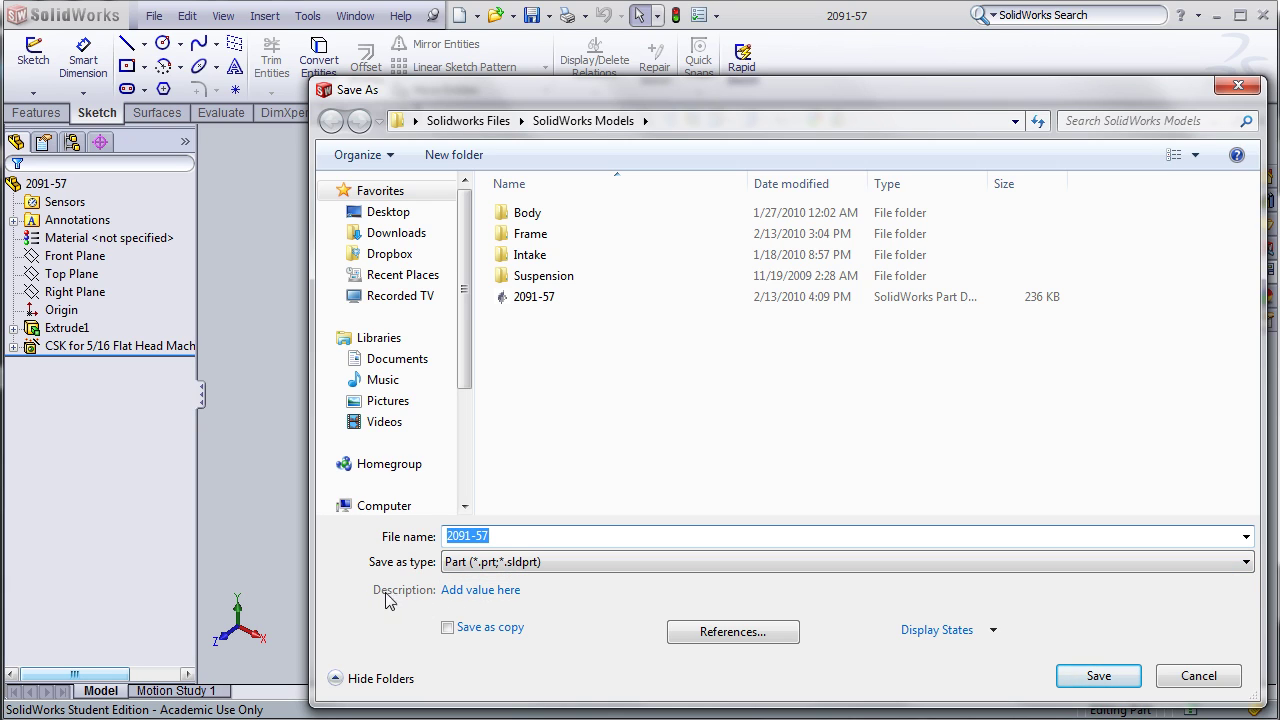
click(553, 592)
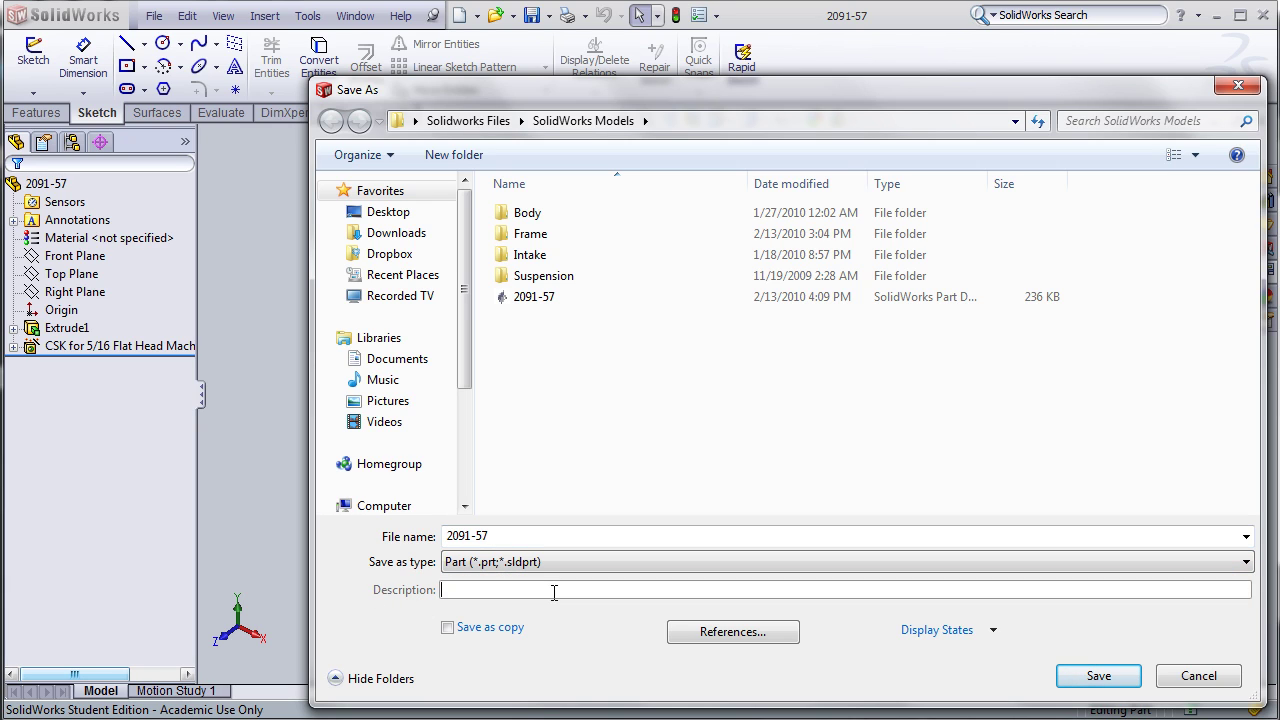
text(Ba)
text(acket)
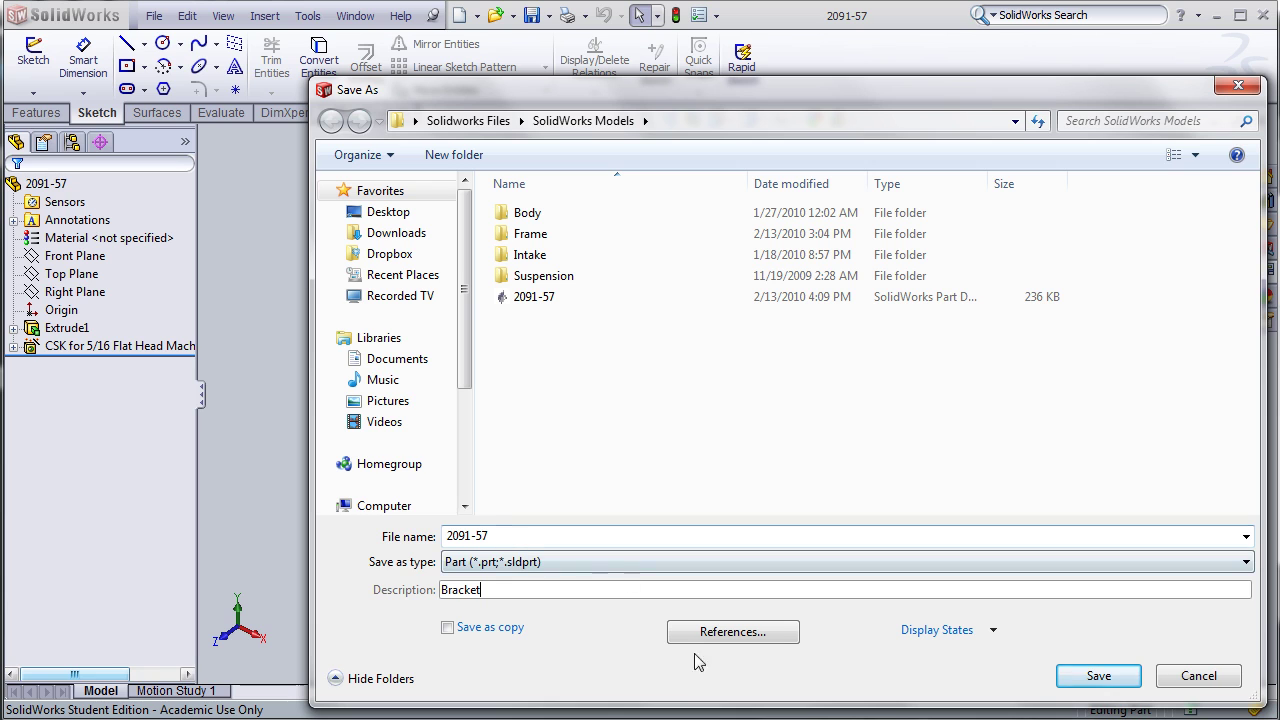
click(1105, 681)
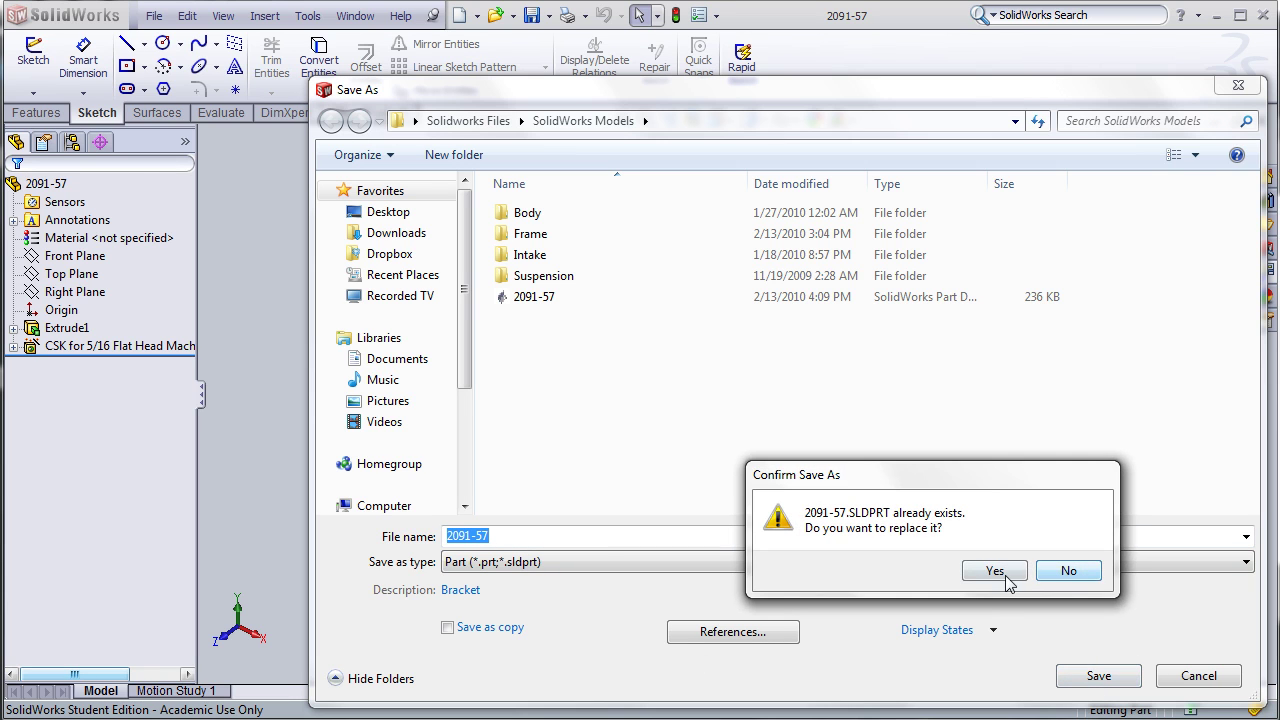
click(994, 491)
key(alt+Tab)
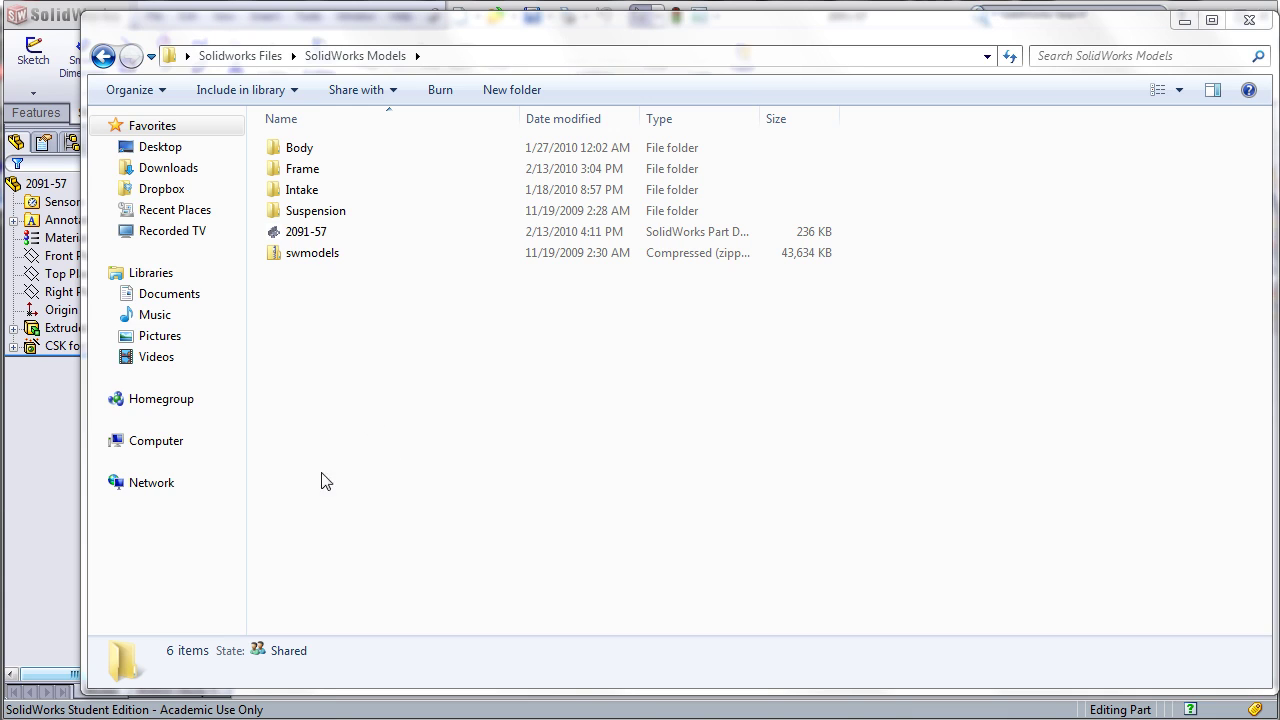
- Check the 2091-57 file's 'Bracket' description in Explorer and open it in SolidWorks
click(323, 238)
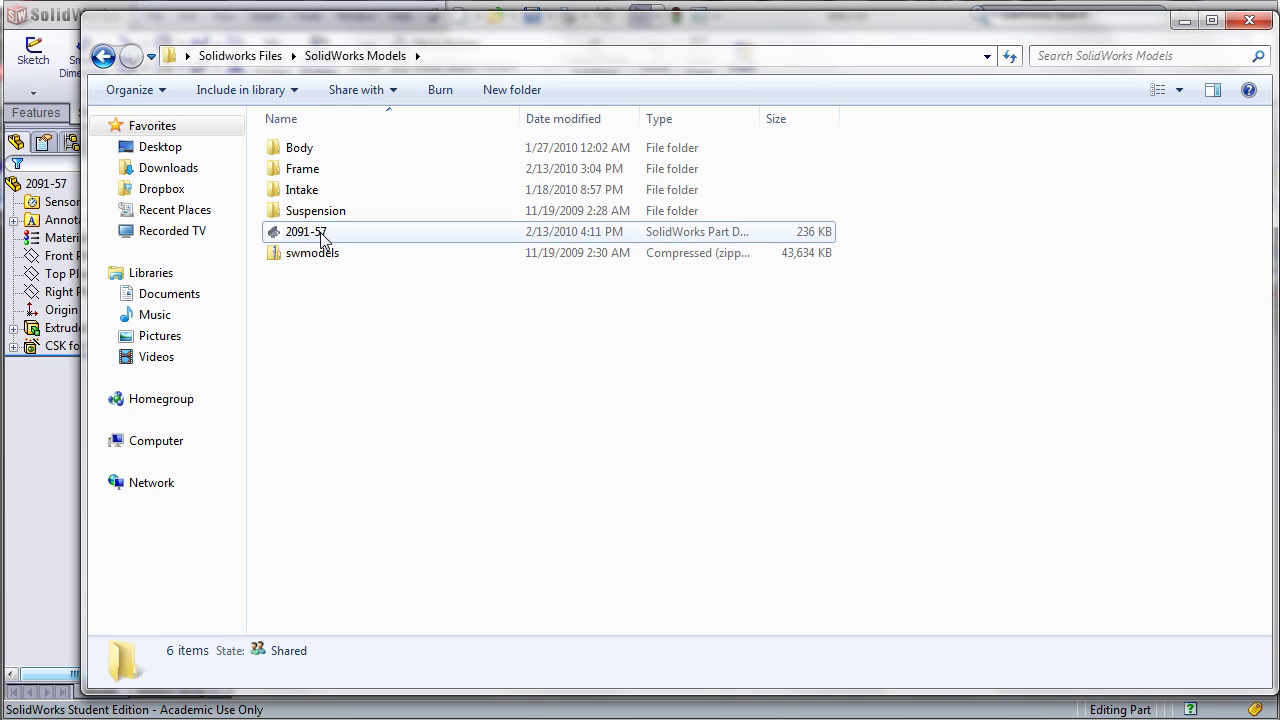
mouse_move(322, 234)
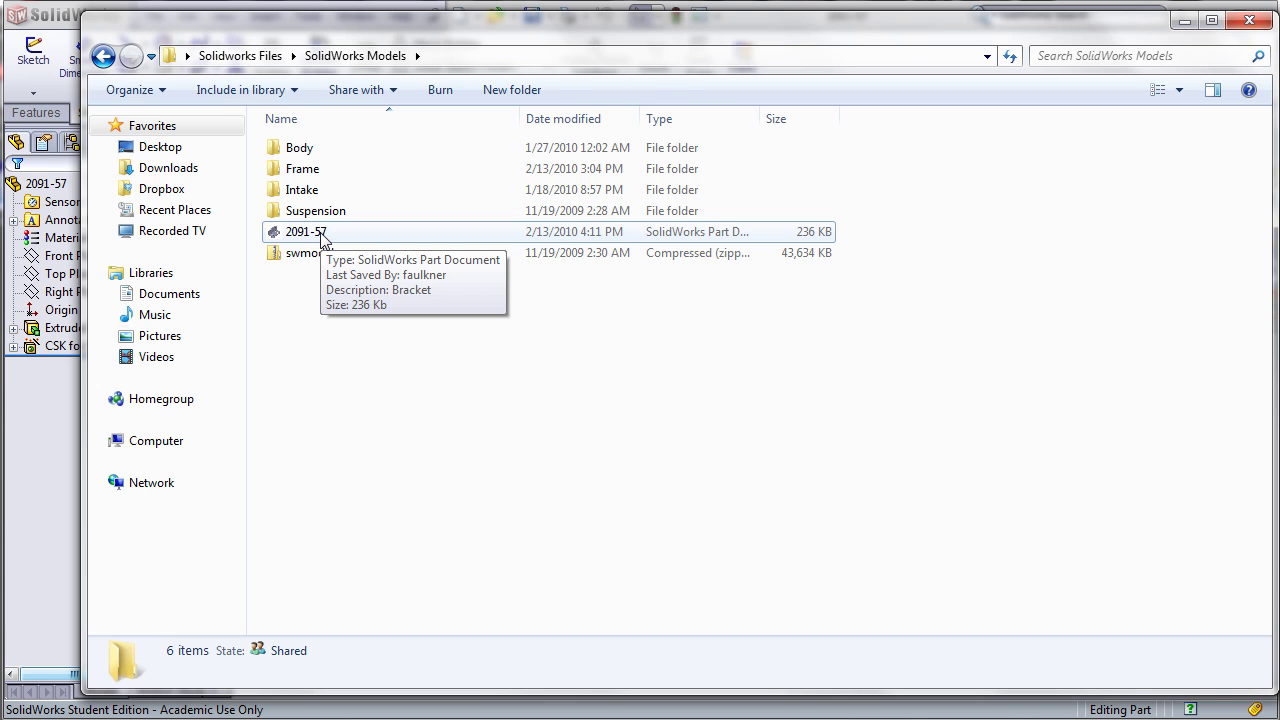
double_click(320, 236)
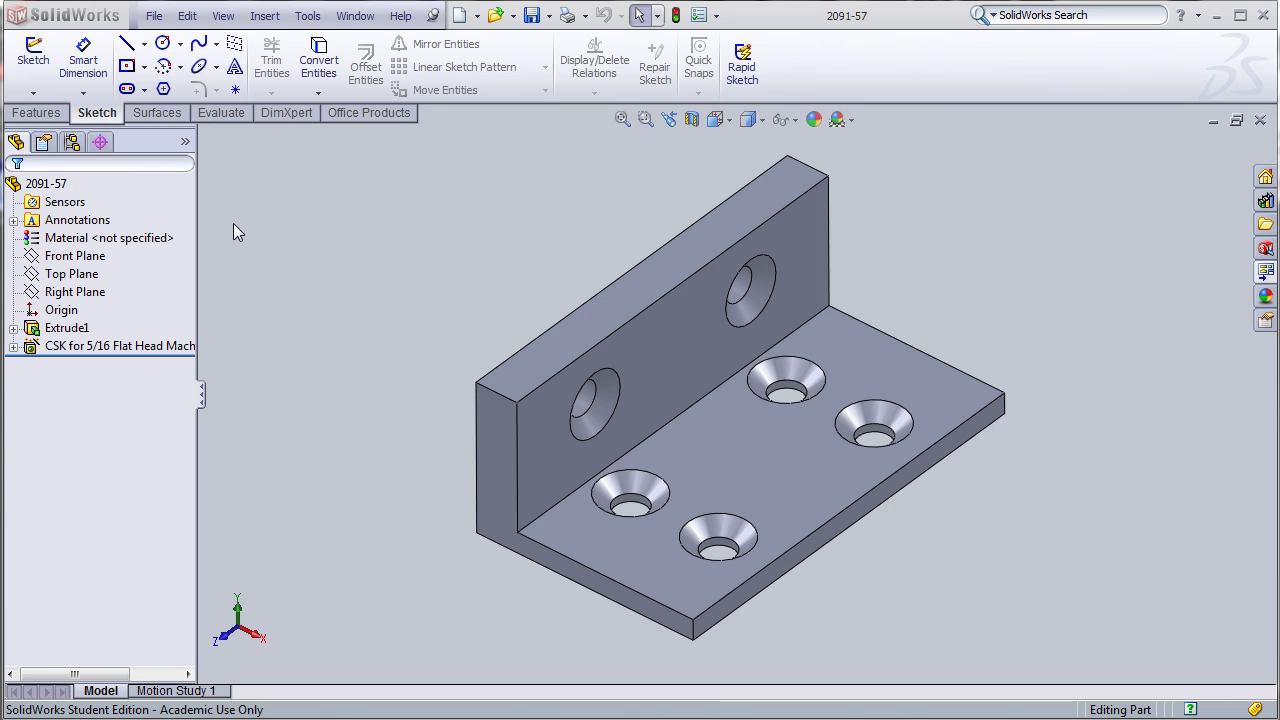
- Make an A - Landscape drawing from the 2091-57 bracket, then return to the part window
click(155, 17)
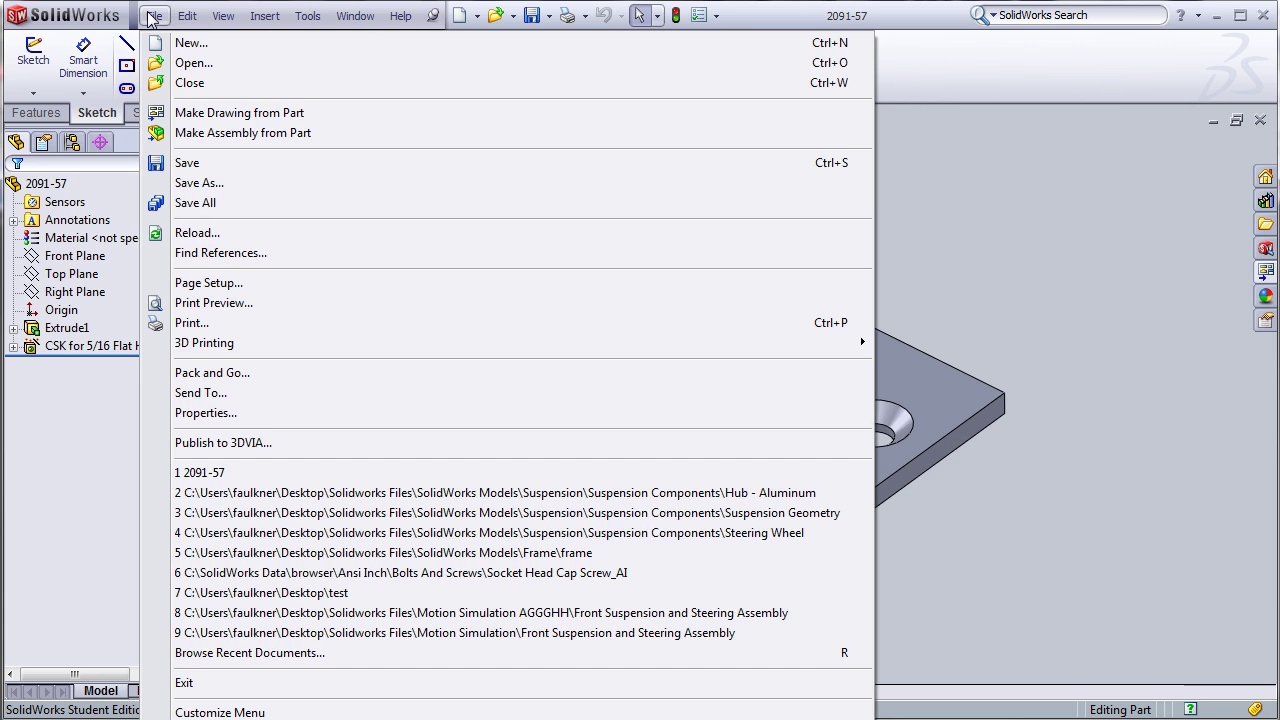
click(187, 114)
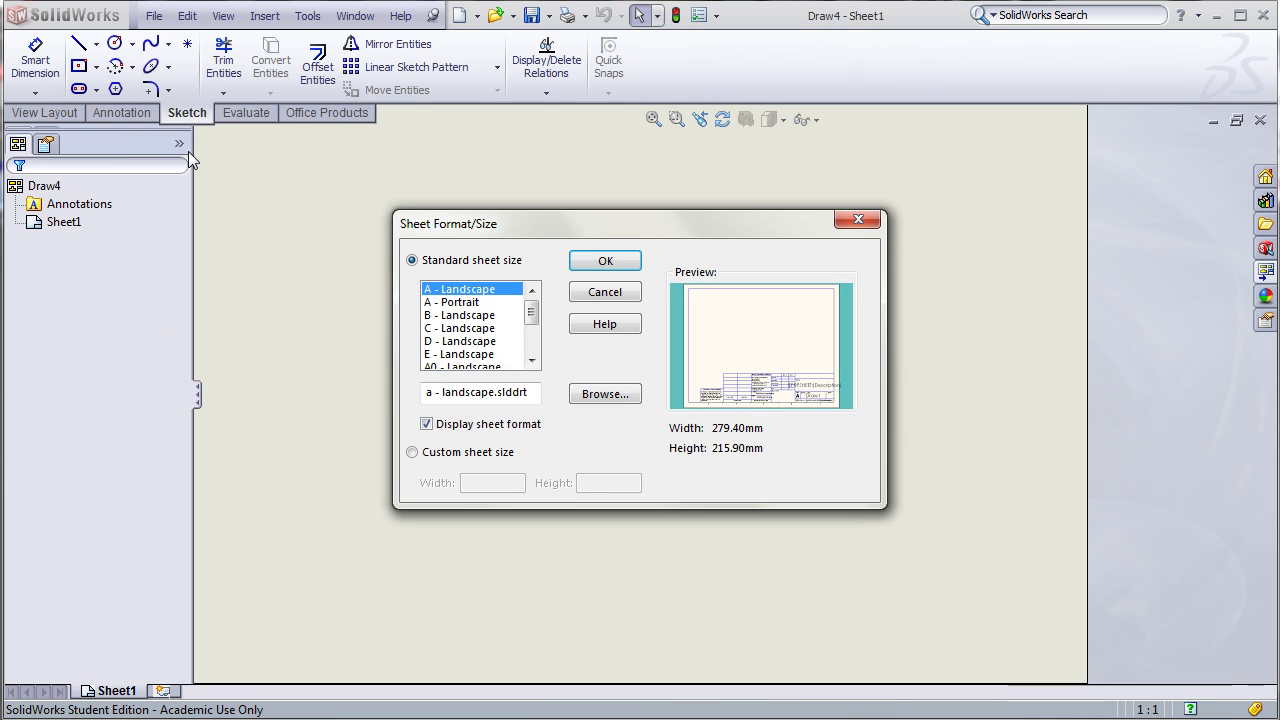
click(600, 260)
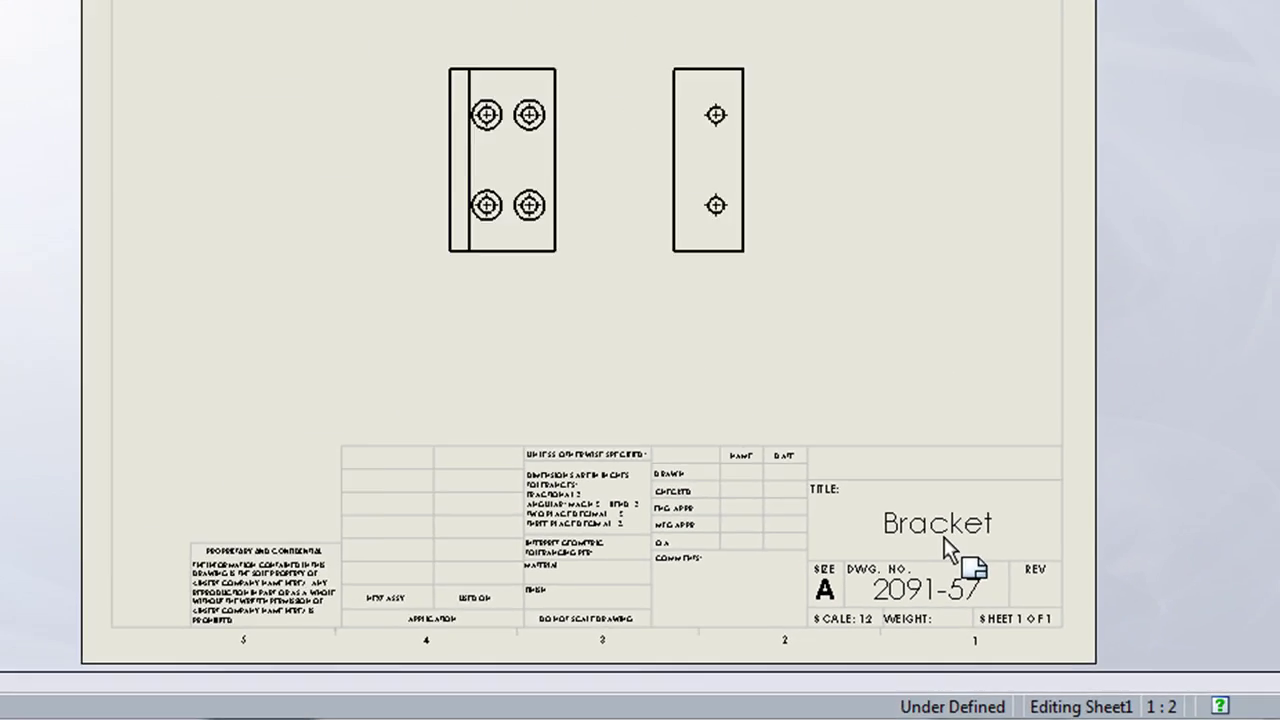
key(ctrl+Tab)
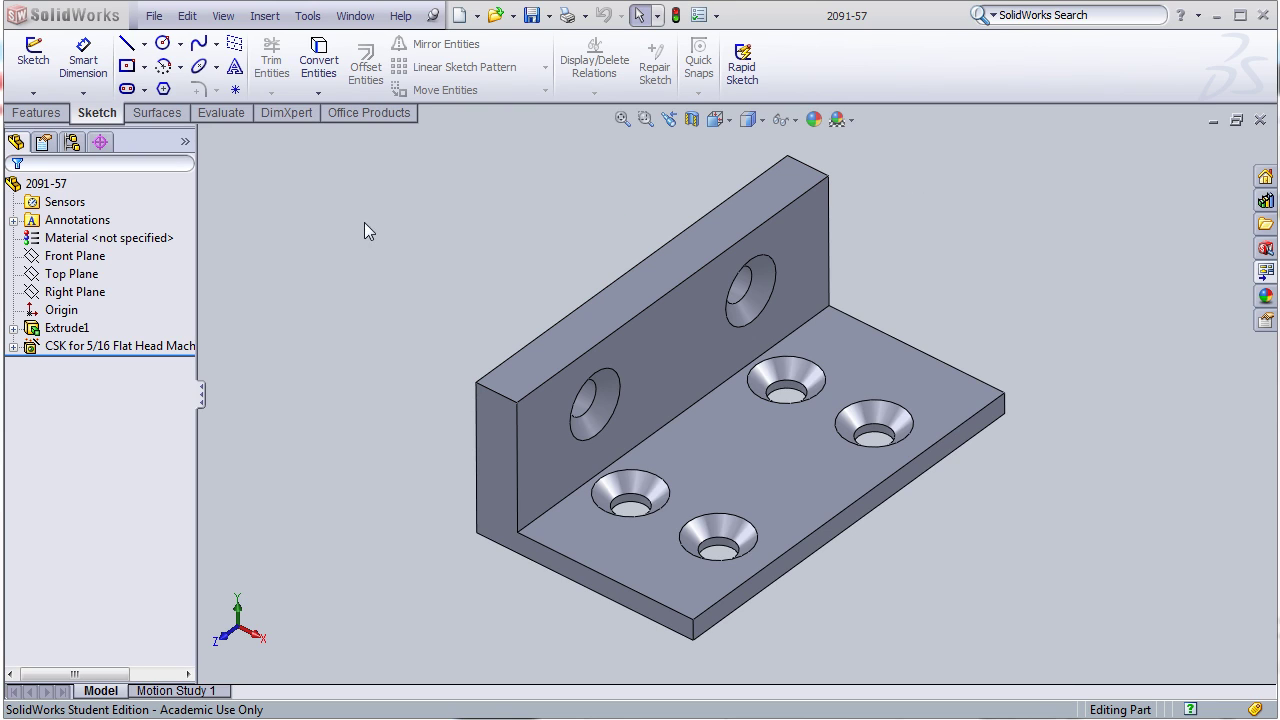
- Add a Weight custom property to part 2091-57, linked to its Material value
click(155, 18)
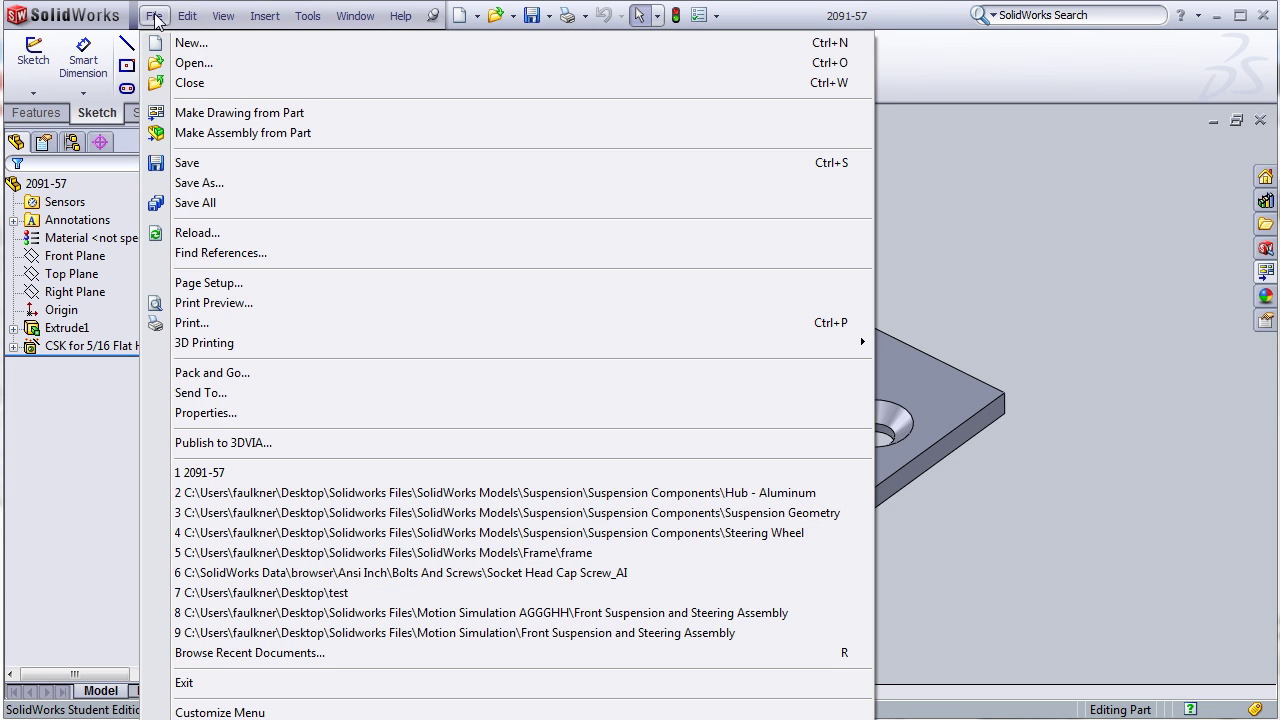
click(187, 413)
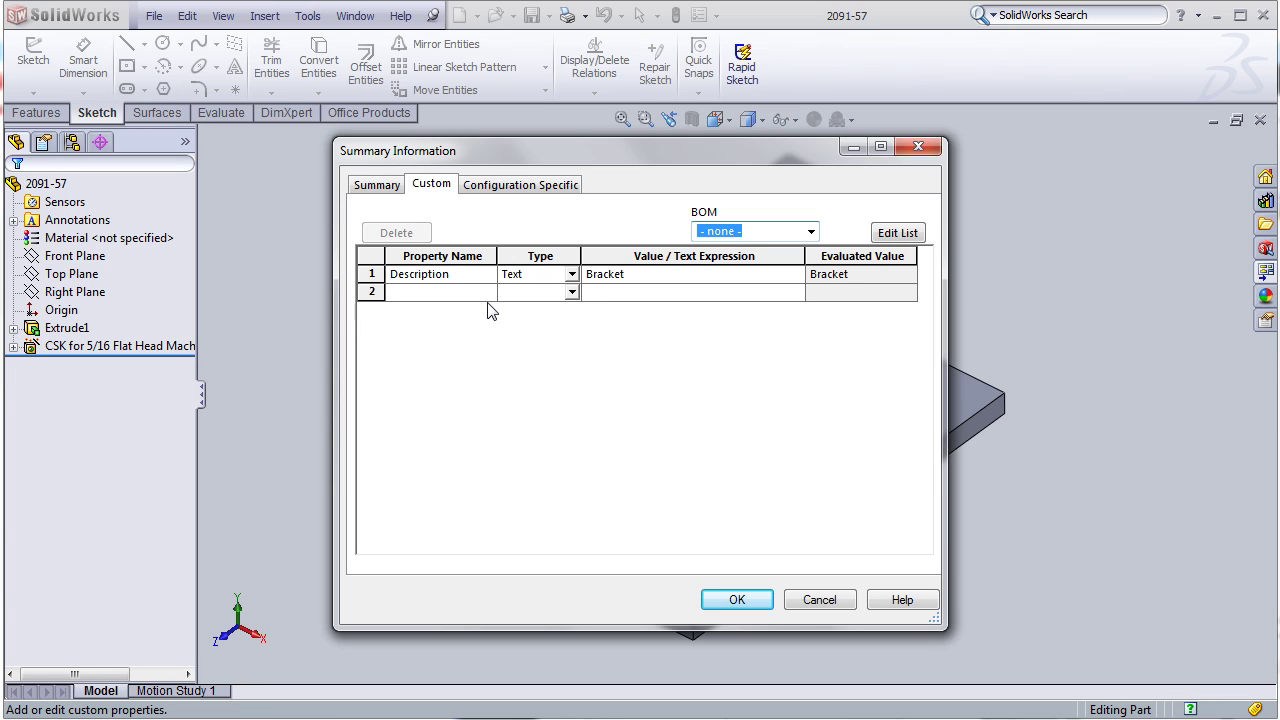
click(469, 294)
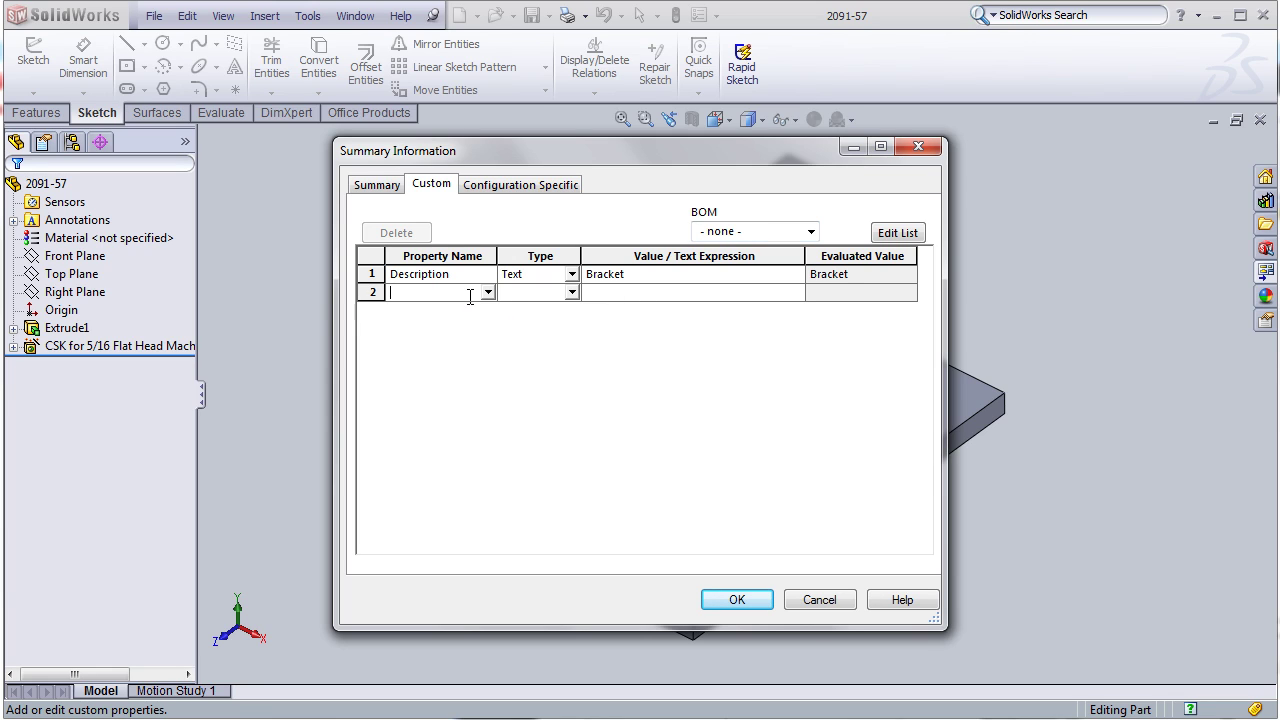
click(489, 292)
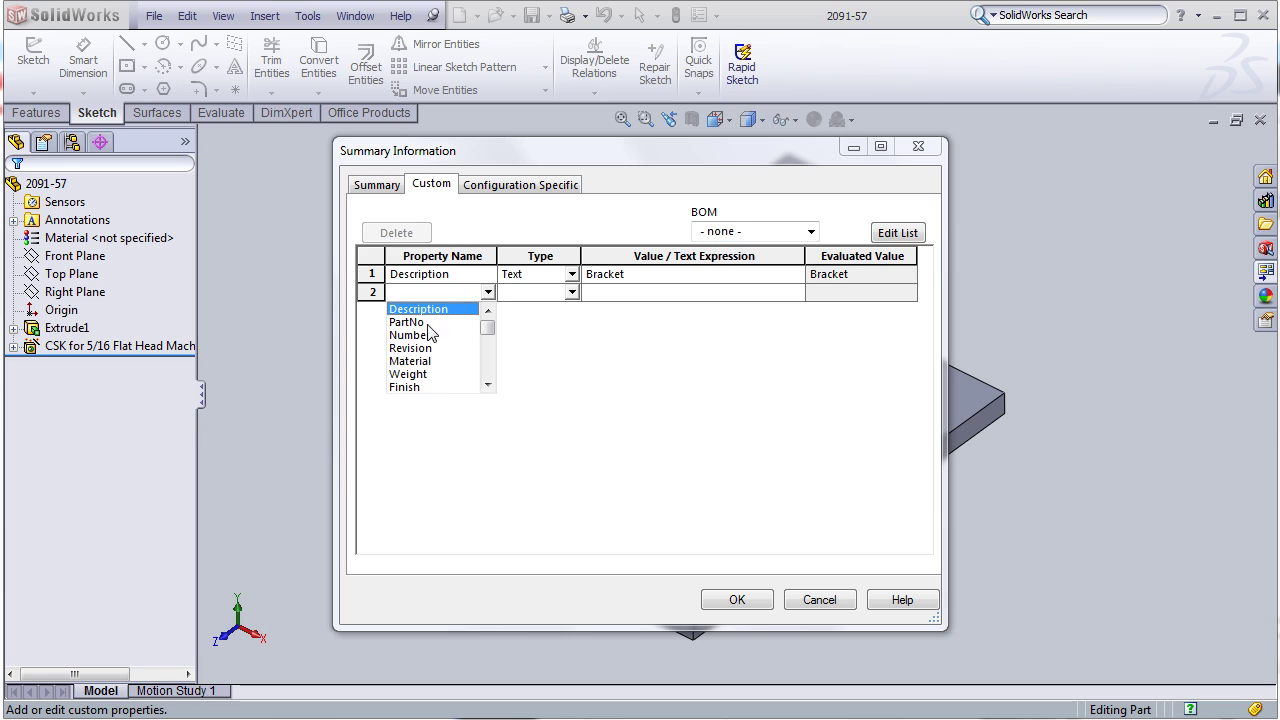
scroll(491, 337, down, 2)
scroll(491, 337, up, 1)
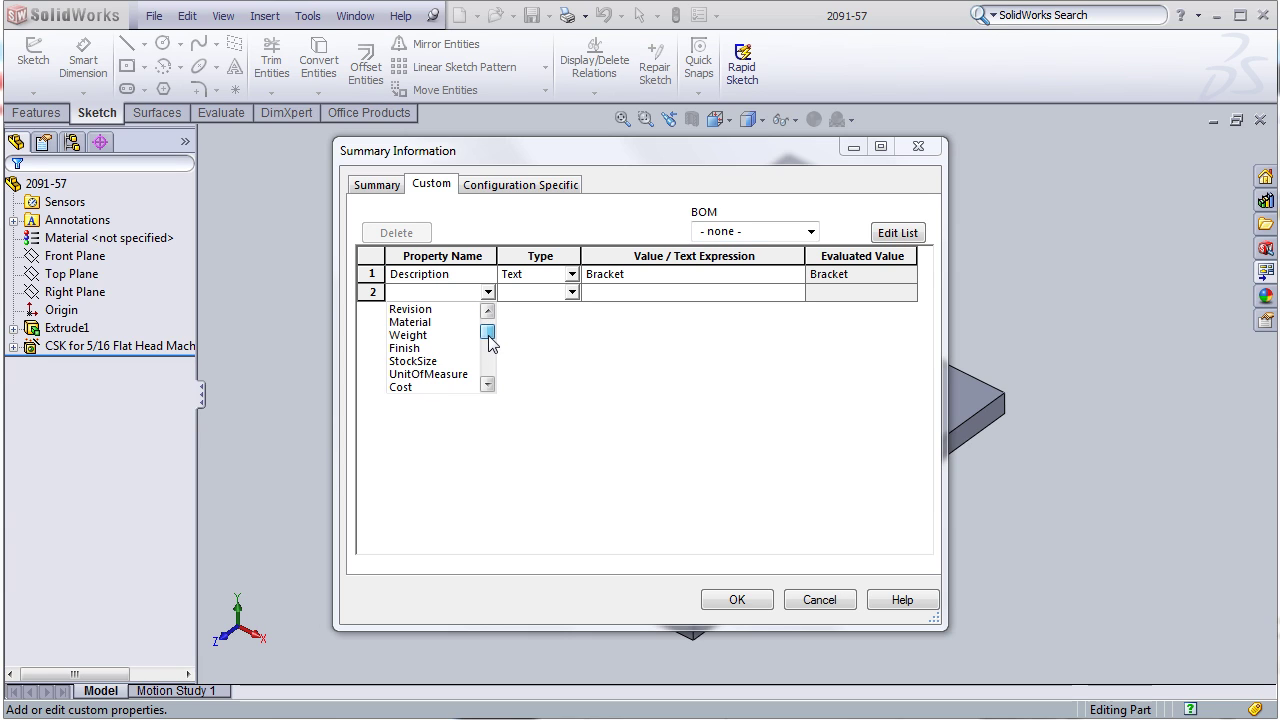
click(422, 337)
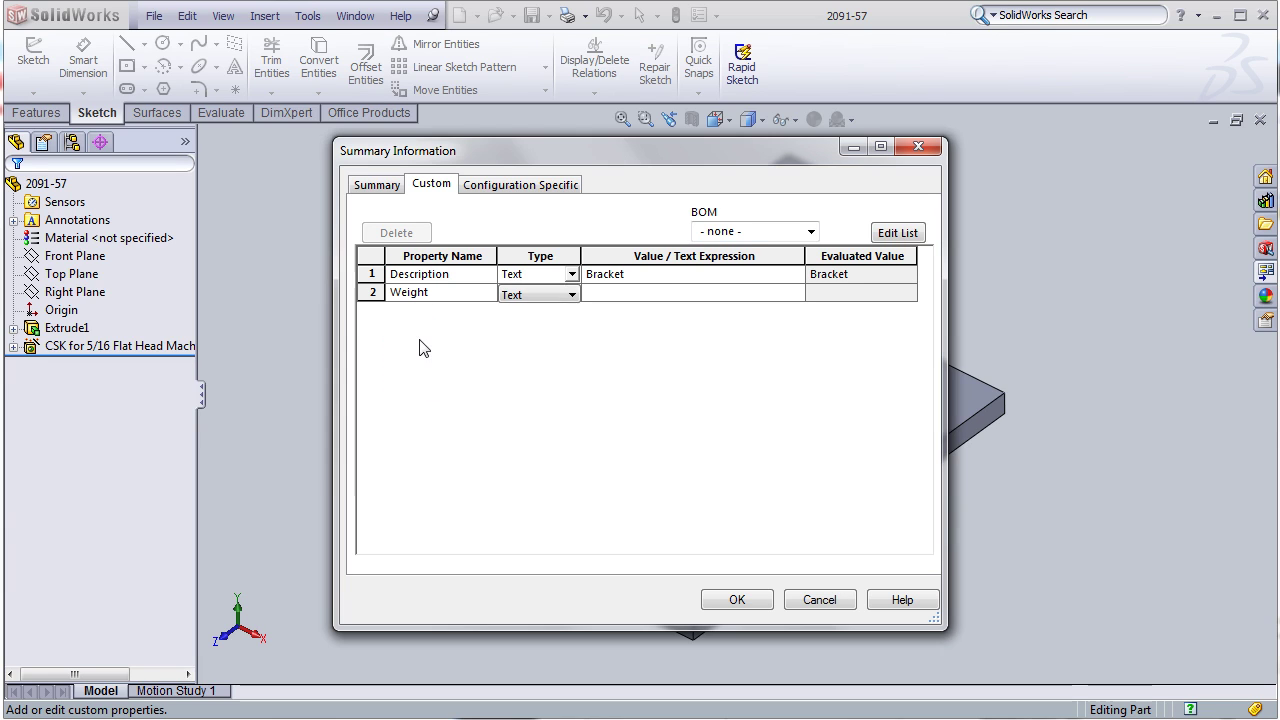
click(628, 292)
click(796, 292)
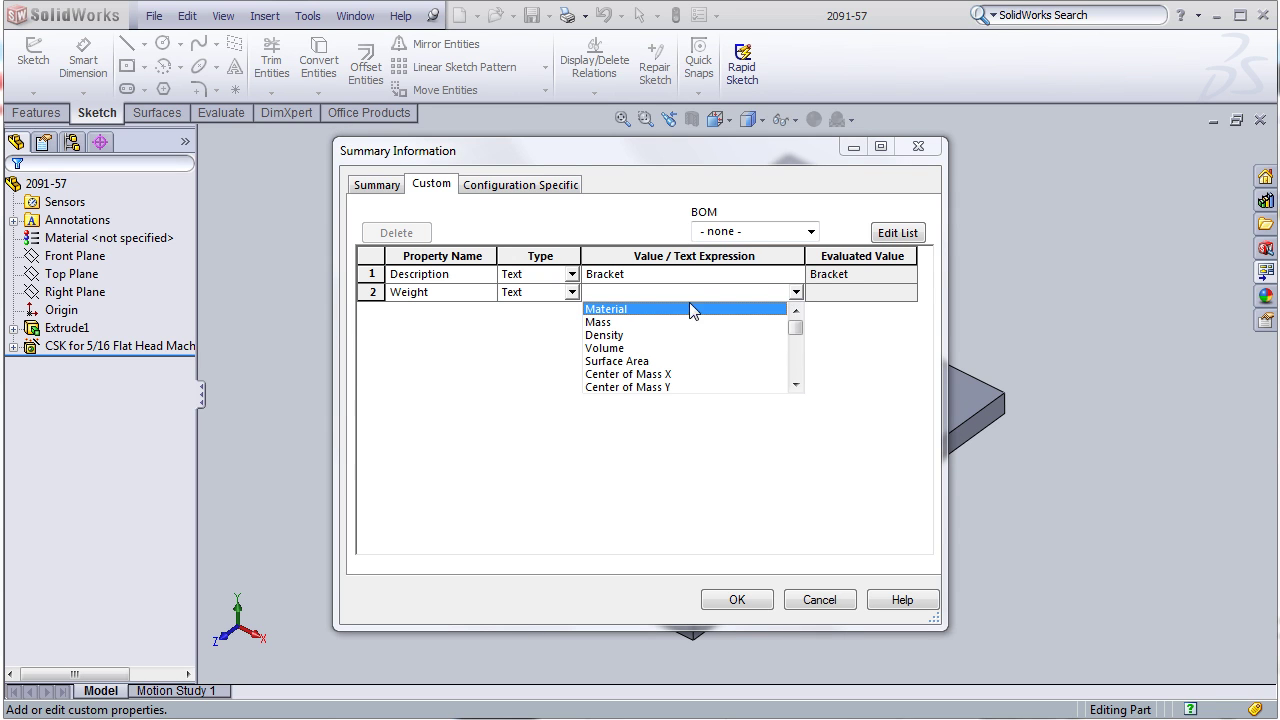
click(640, 309)
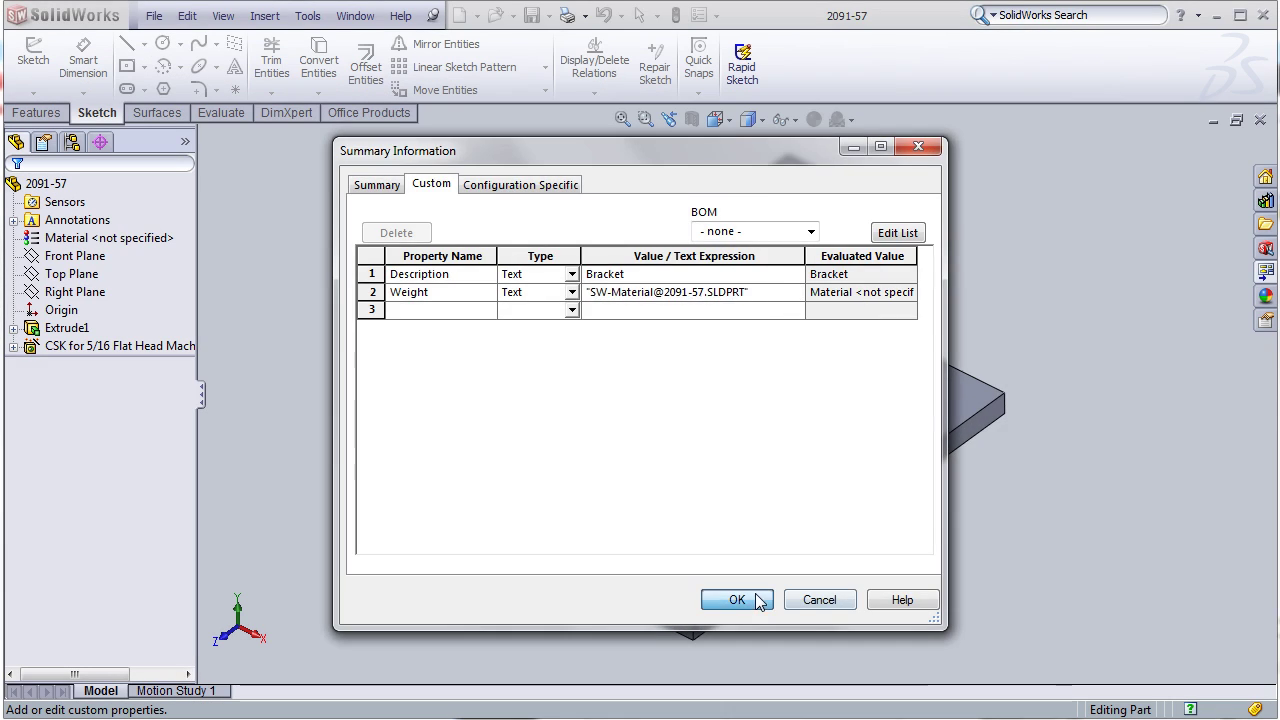
click(737, 600)
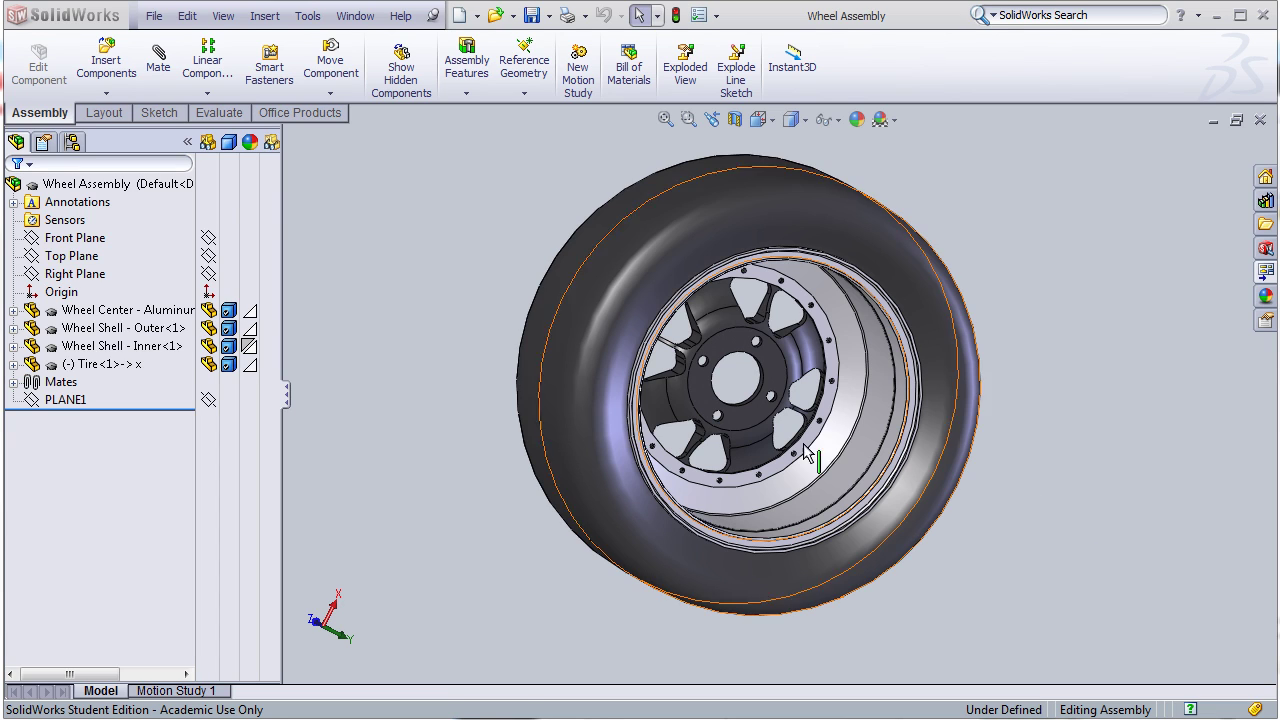
- Open Pack and Go for the Wheel Assembly, listing its assembly and four part files
click(156, 20)
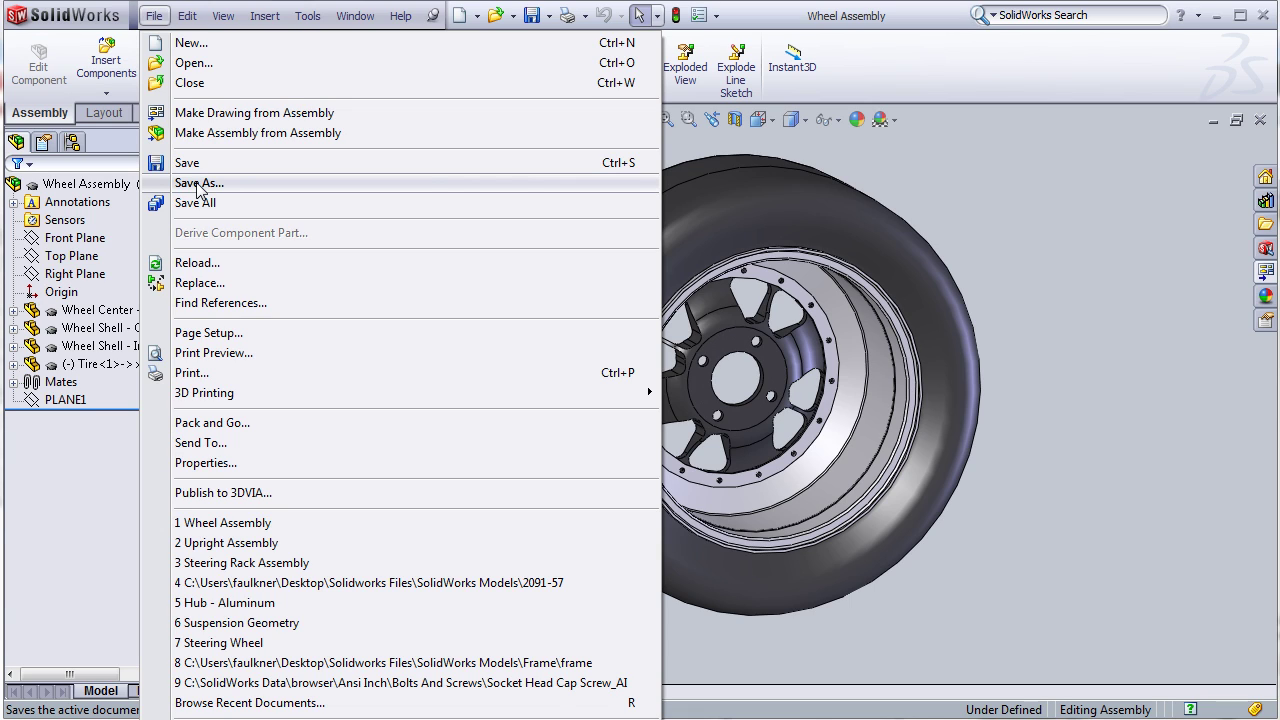
click(212, 423)
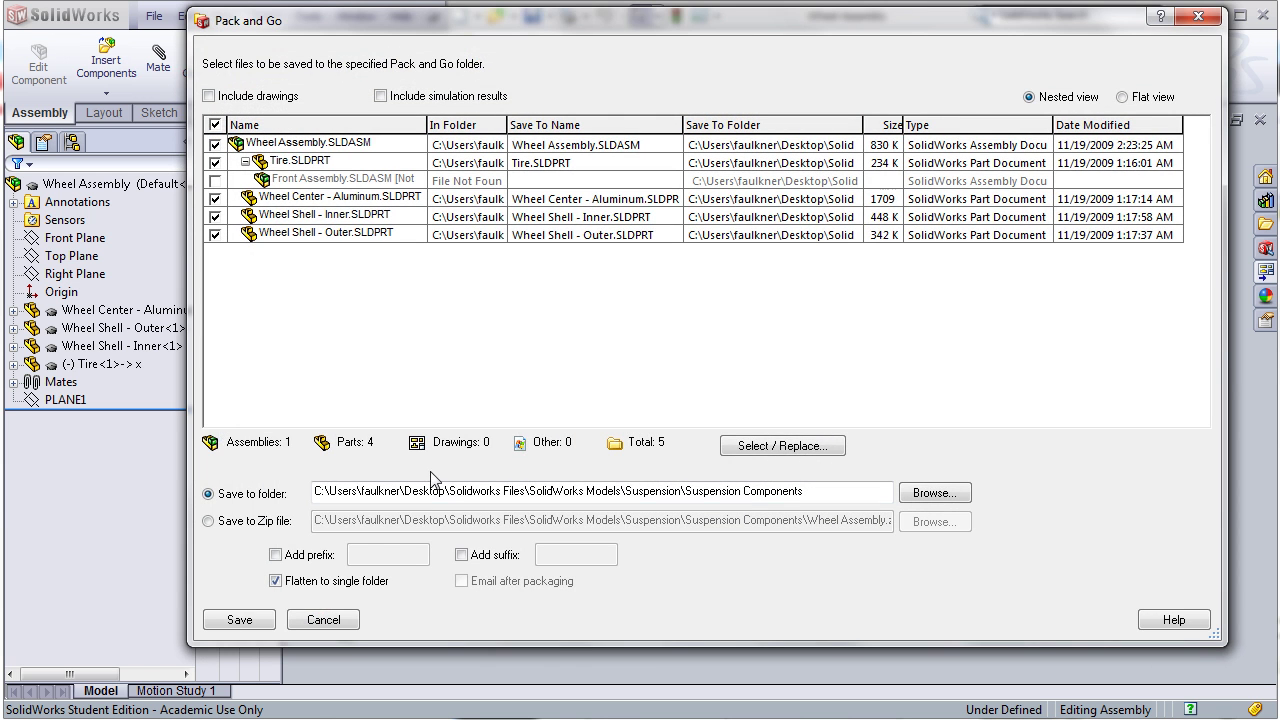